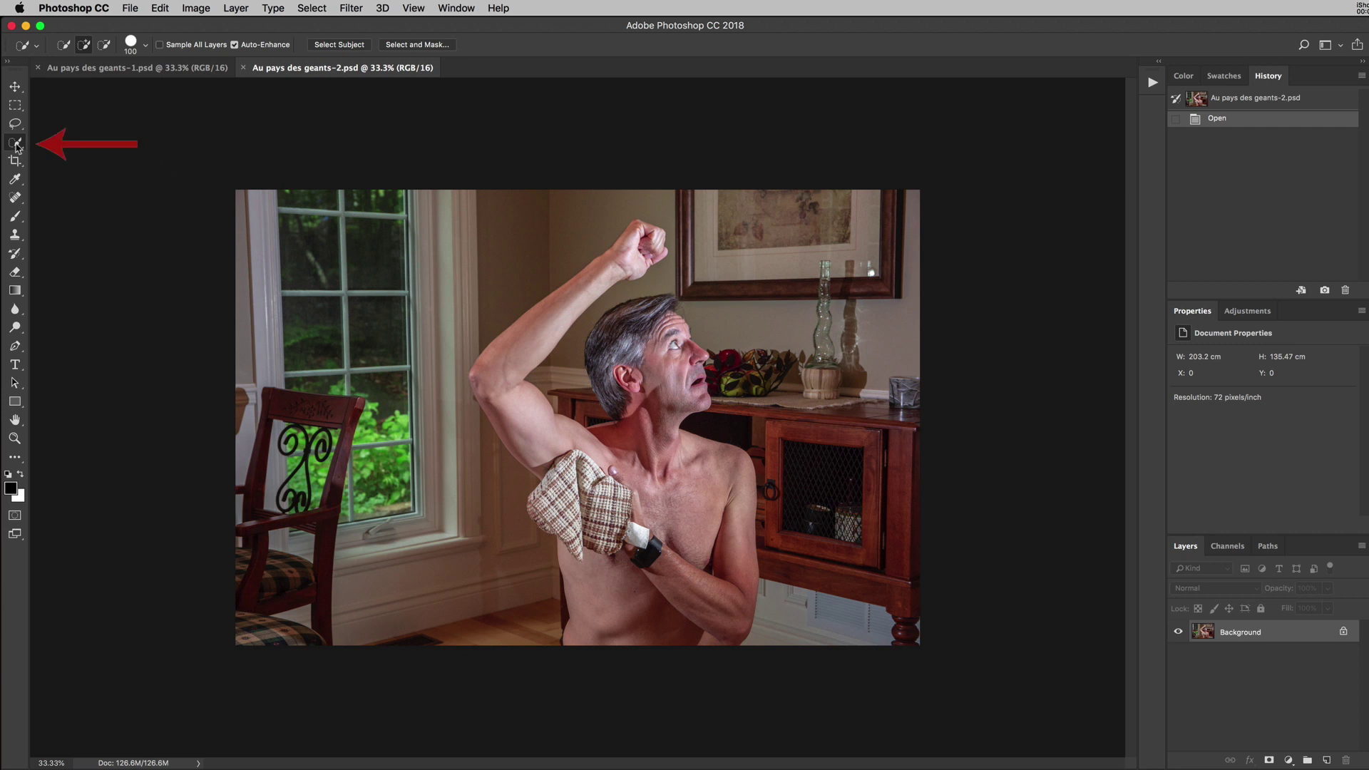
Select the man with the Quick Selection tool at 100 px, then subtract the wall enclosed between his raised arm and head
left_click(15, 144)
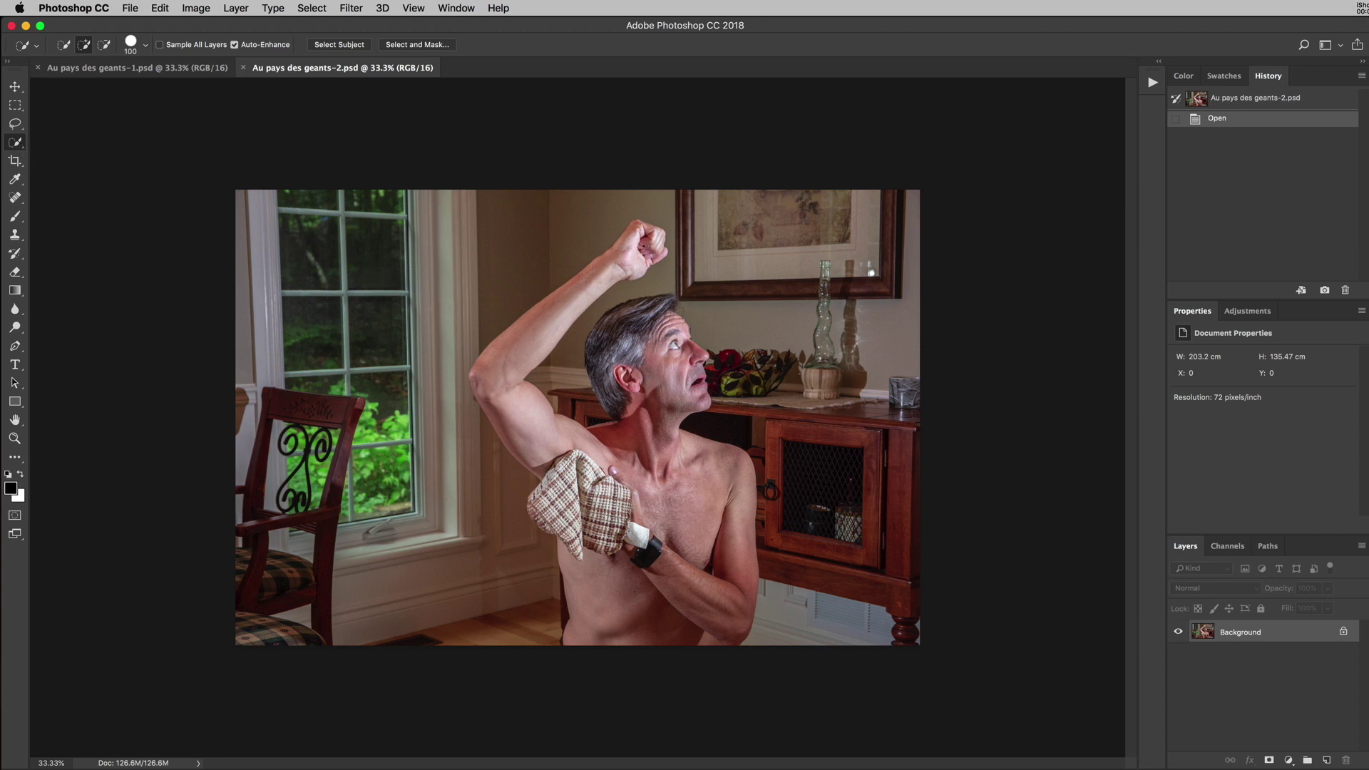
mouse_move(654, 240)
left_mouse_down()
mouse_move(646, 260)
mouse_move(635, 235)
mouse_move(546, 335)
mouse_move(492, 364)
mouse_move(565, 479)
mouse_move(603, 499)
left_mouse_up()
left_click_drag(574, 548, 606, 606)
left_click_drag(734, 518, 704, 501)
mouse_move(677, 416)
left_mouse_down()
mouse_move(655, 355)
mouse_move(592, 306)
mouse_move(674, 321)
mouse_move(617, 335)
left_mouse_up()
left_click_drag(541, 357, 603, 292)
left_click(671, 350)
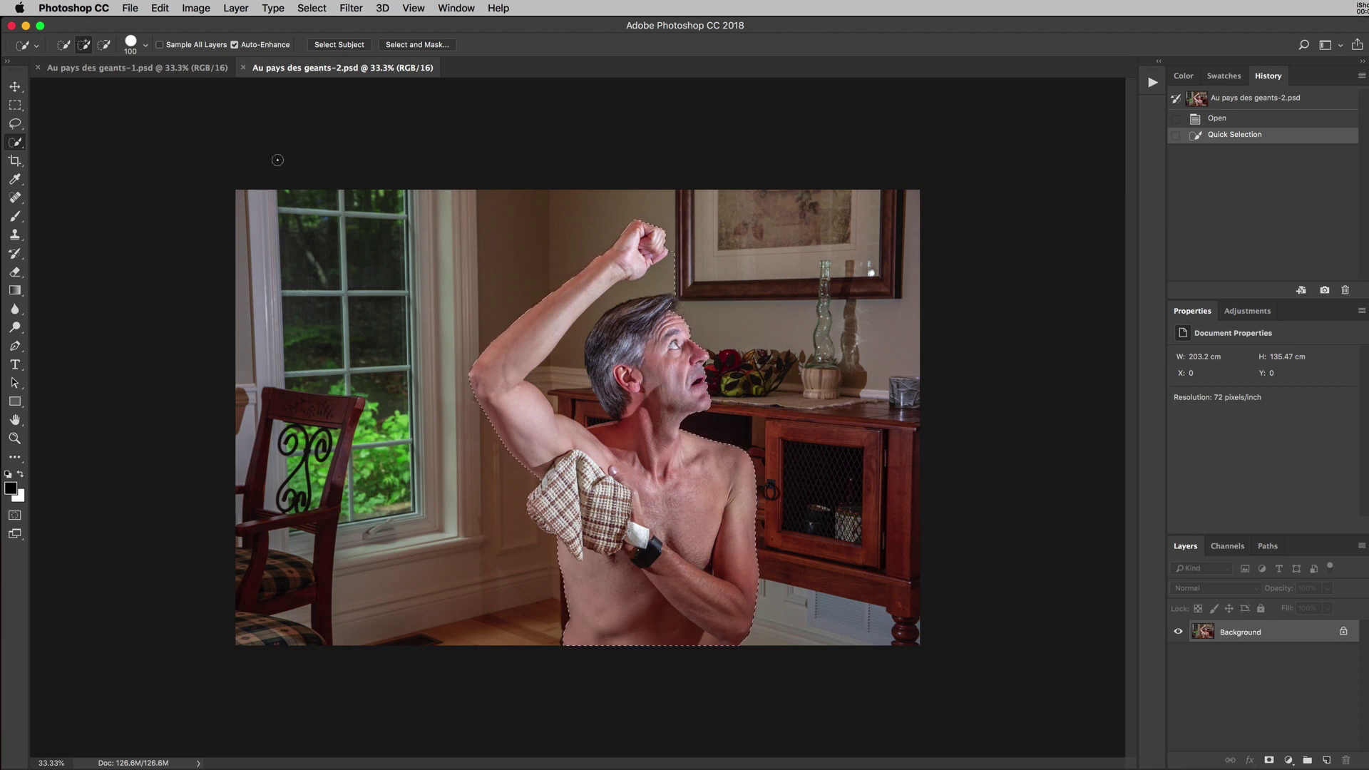
left_click(105, 46)
left_click(584, 409)
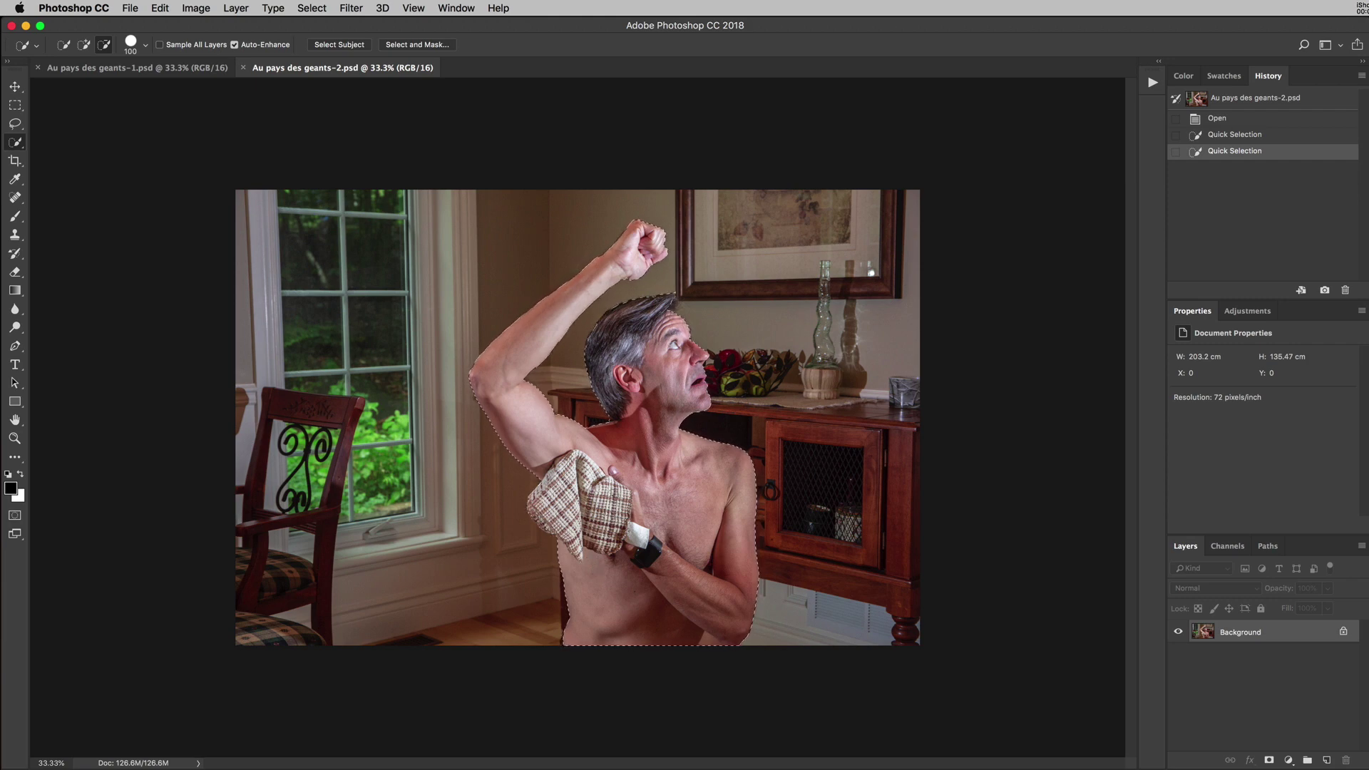
Add the outer edge of the checkered cloth under the man's arm to the selection
scroll(573, 503, "up", 3)
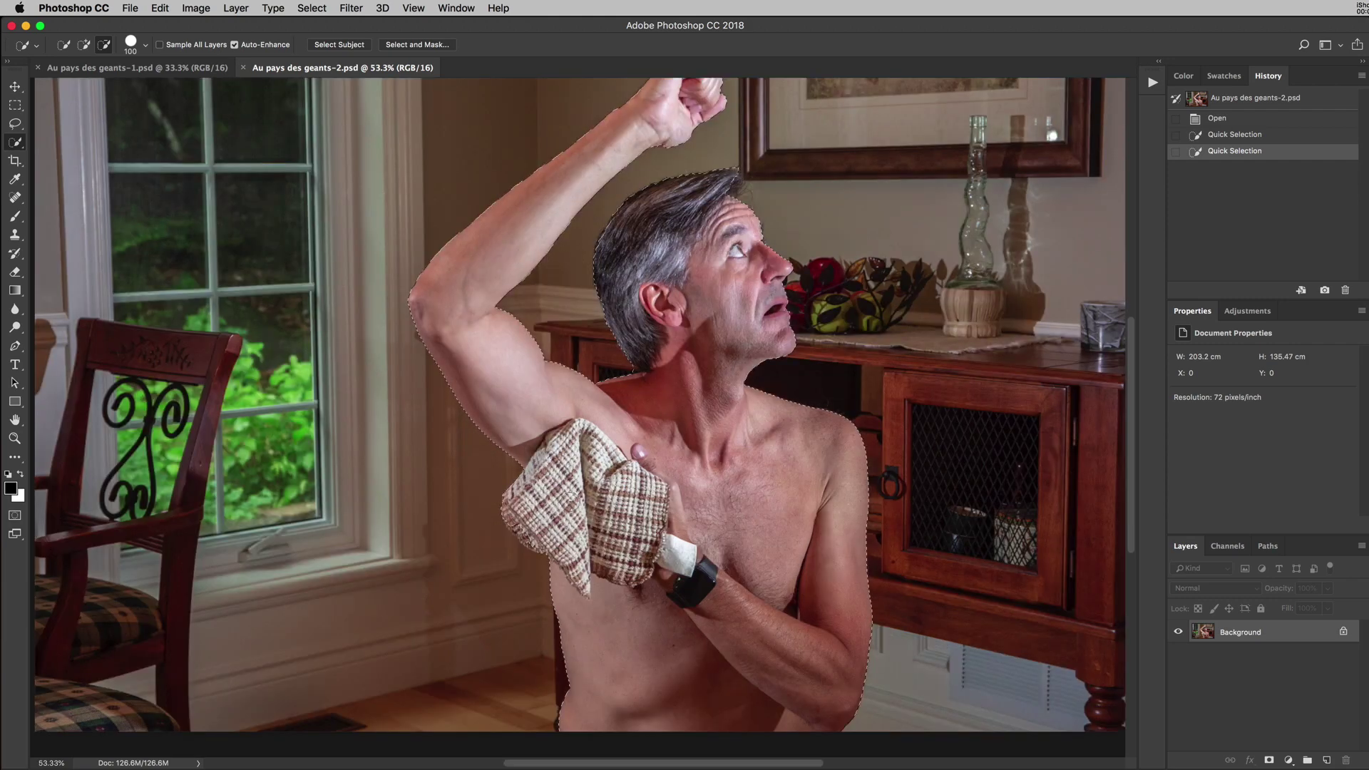
scroll(574, 503, "up", 4)
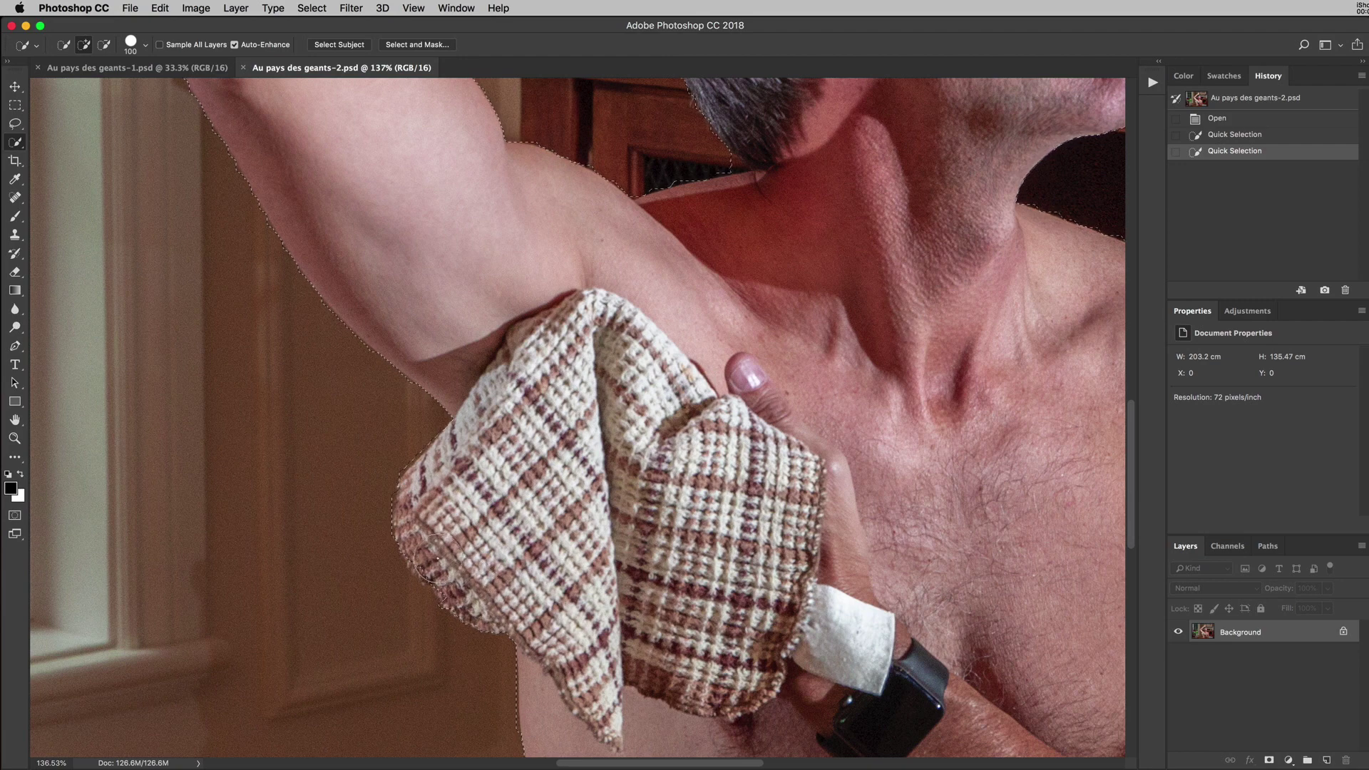
left_click(451, 555)
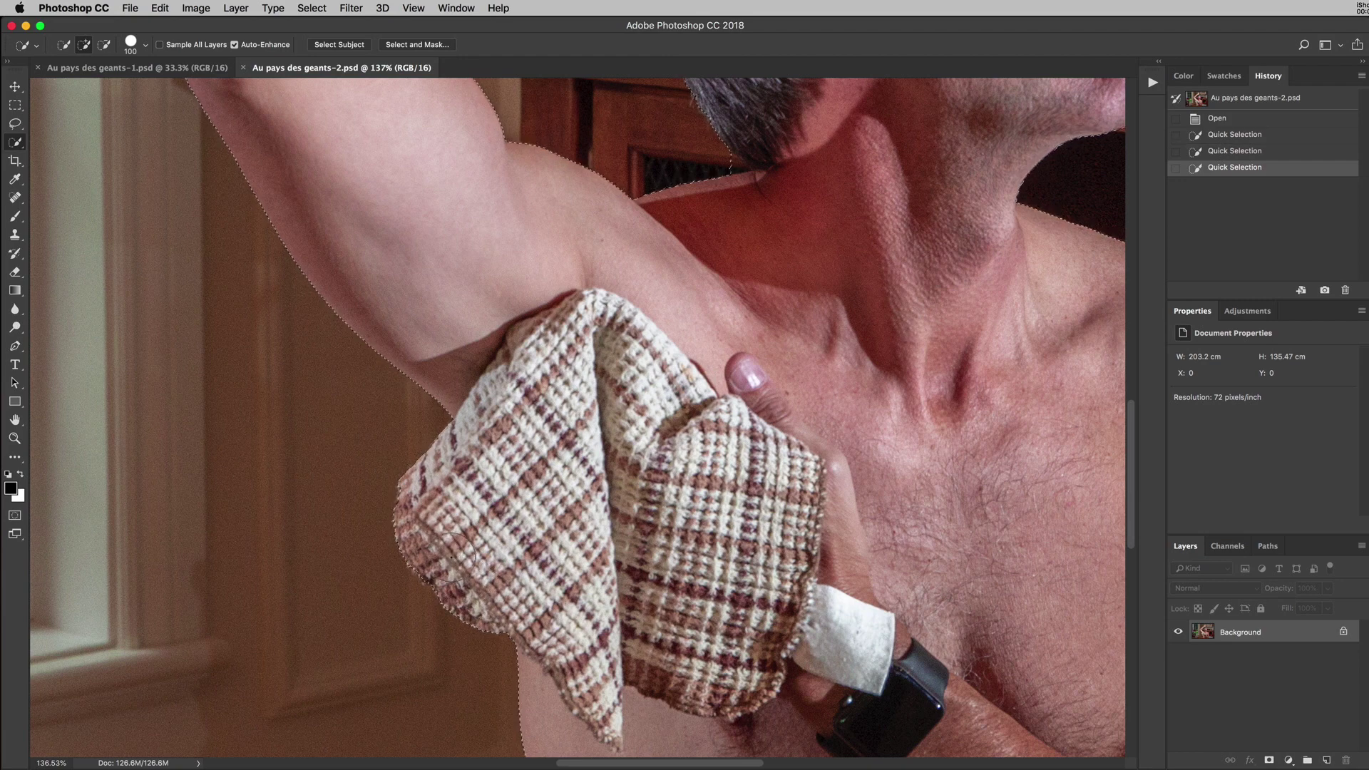
left_click(438, 502)
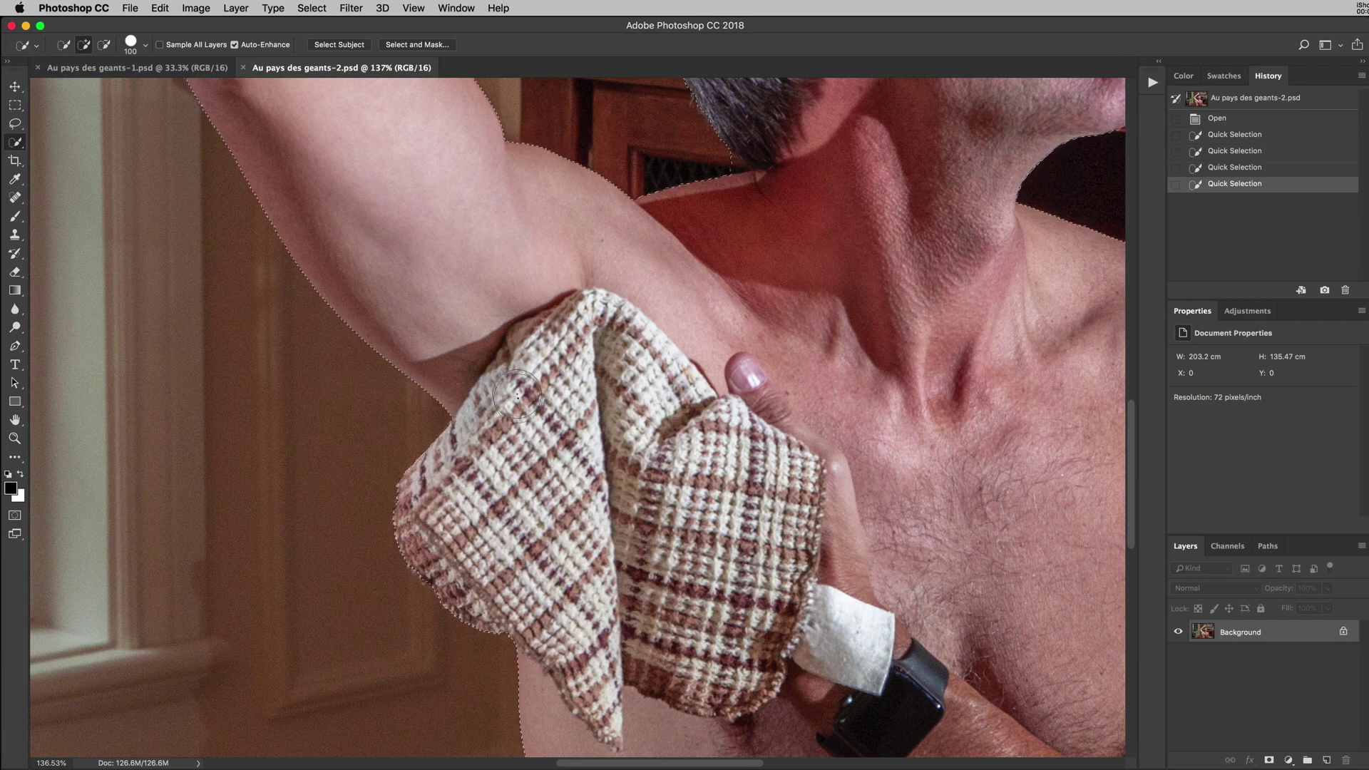
Set the selection brush size to 22 px and refine the selection along the knuckles at the top of the raised fist
left_click_drag(446, 375, 575, 620)
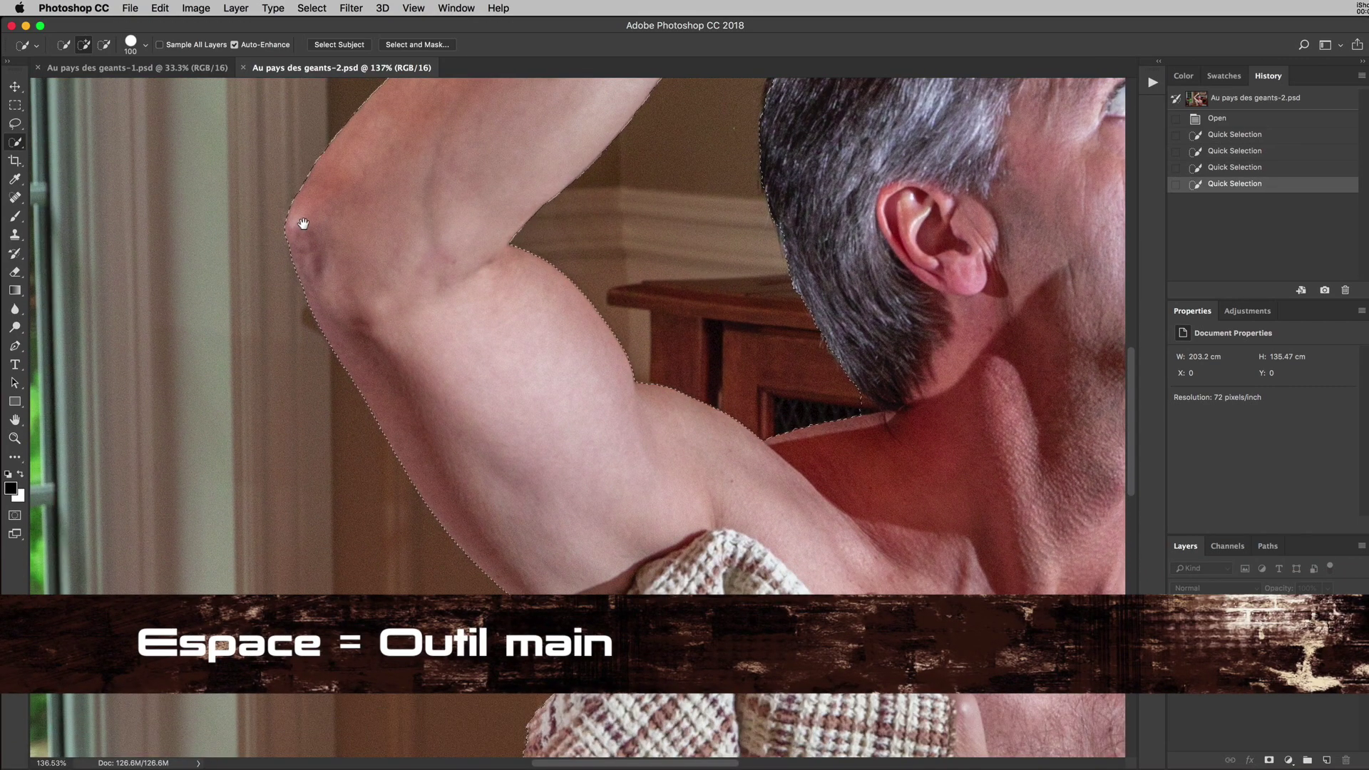
left_click_drag(301, 220, 189, 464)
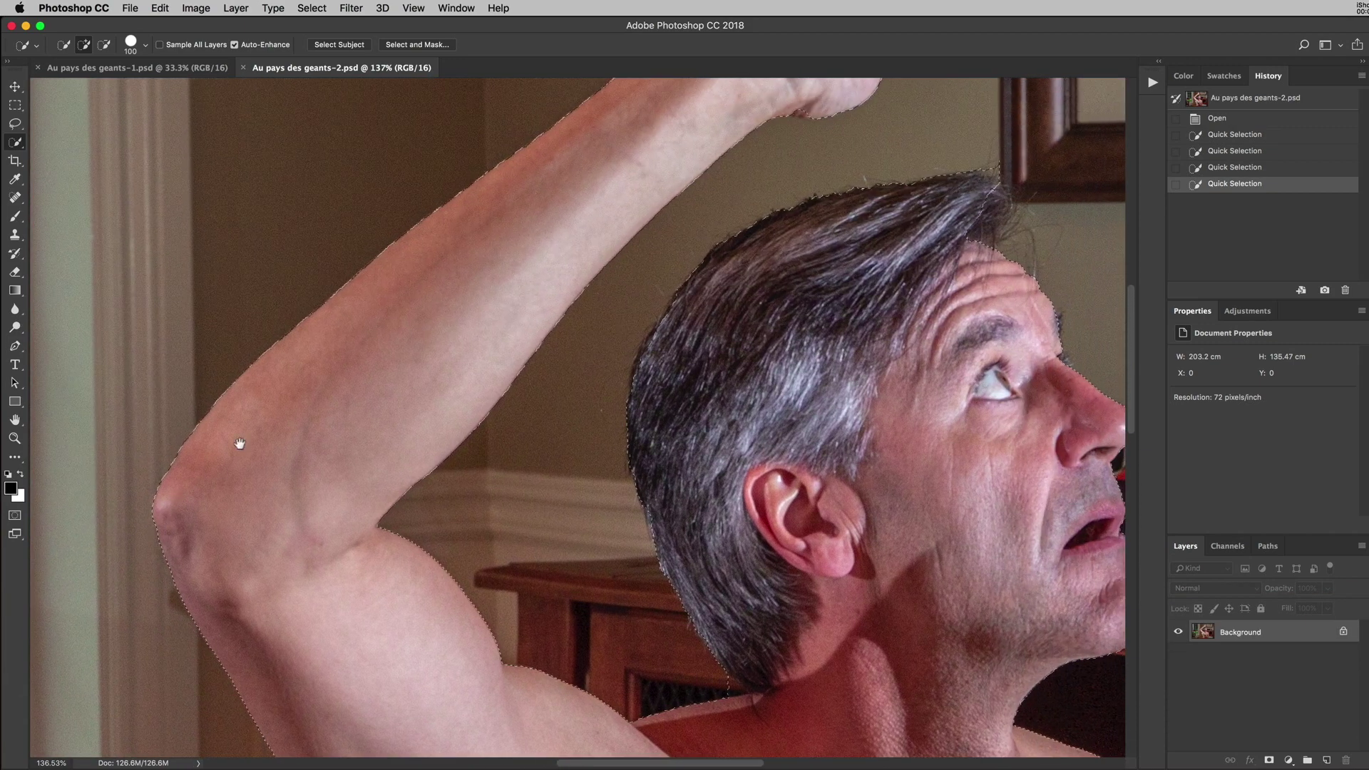
left_click_drag(375, 281, 163, 518)
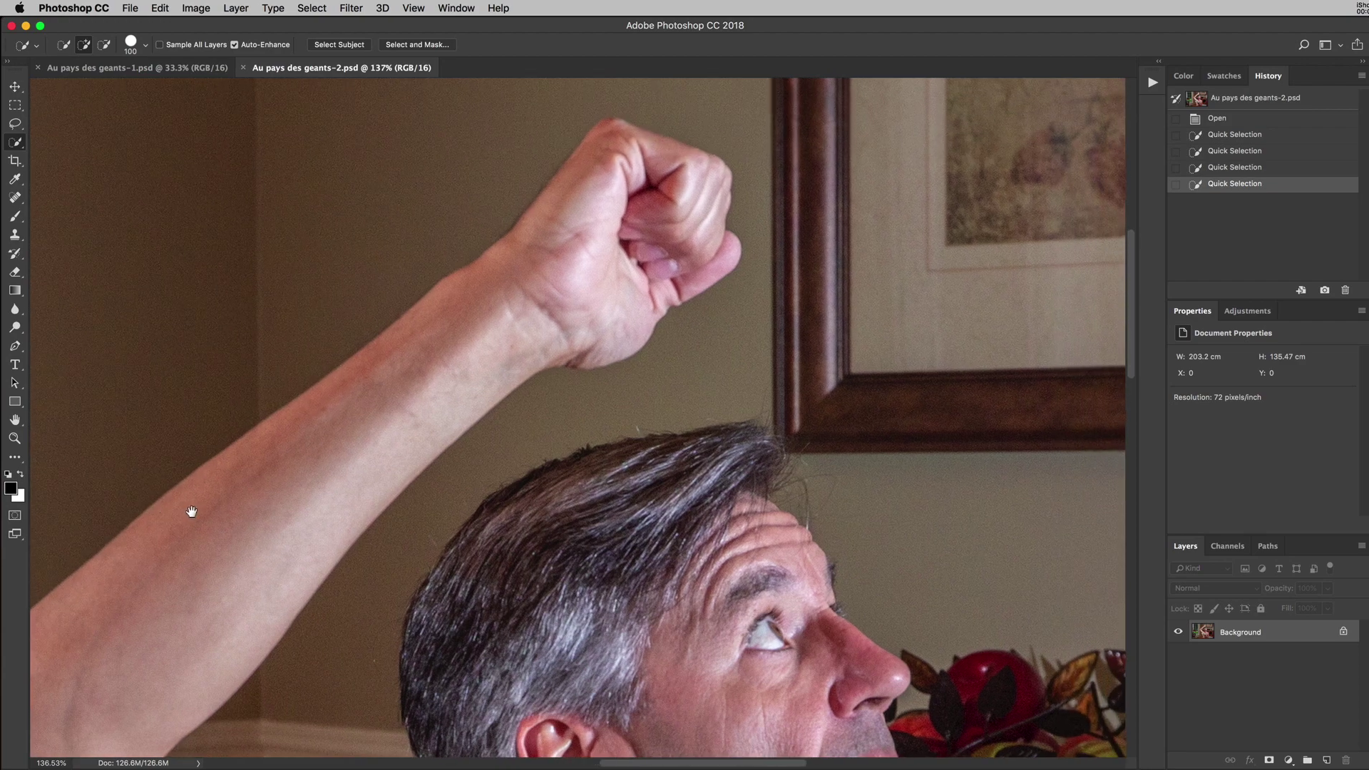
left_click_drag(611, 126, 581, 208)
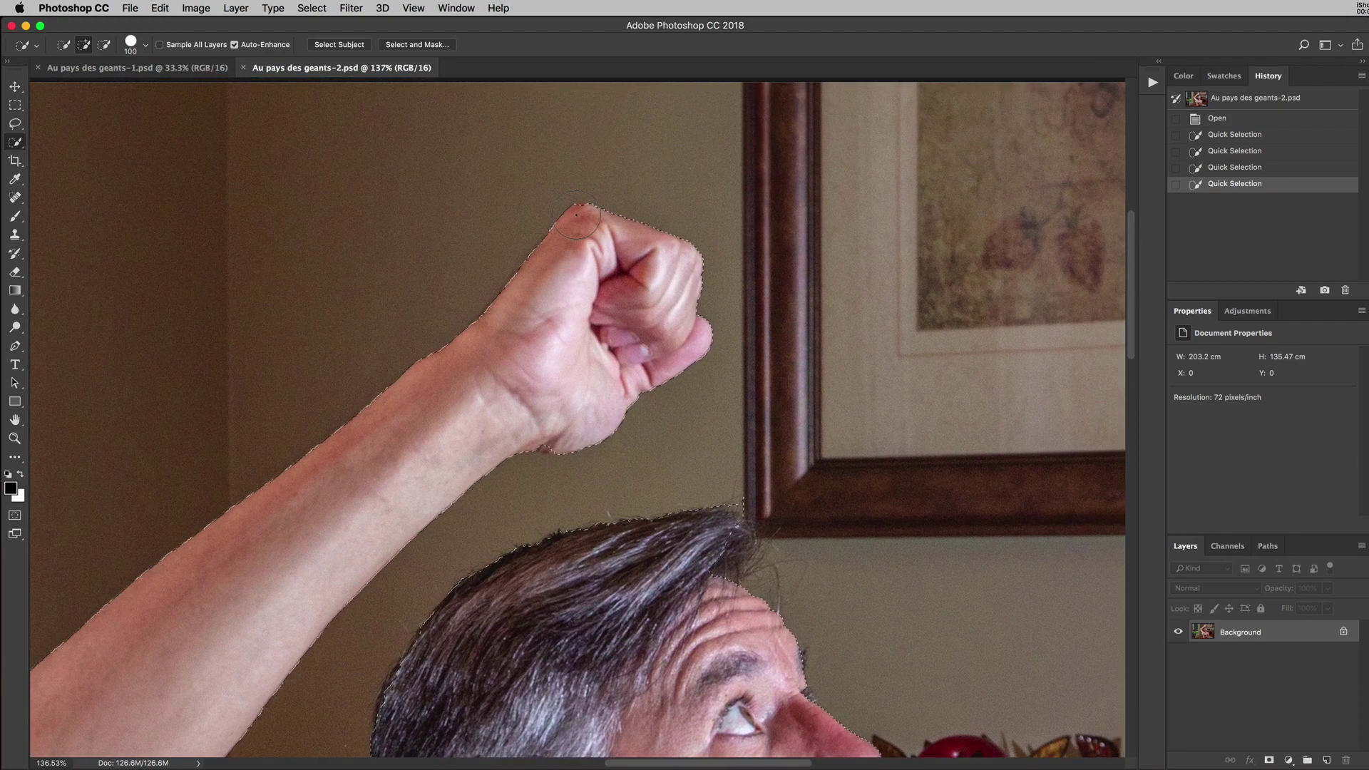
scroll(576, 214, "up", 5)
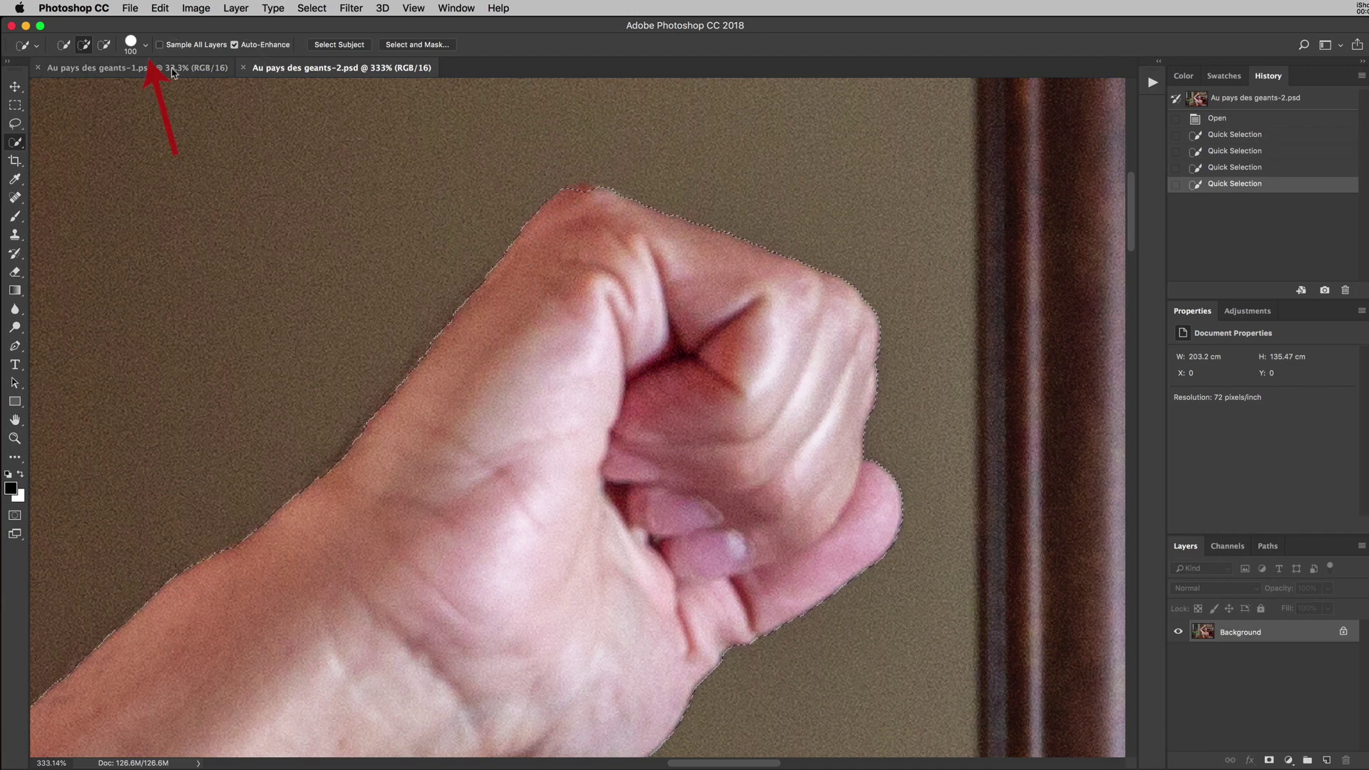
left_click(147, 45)
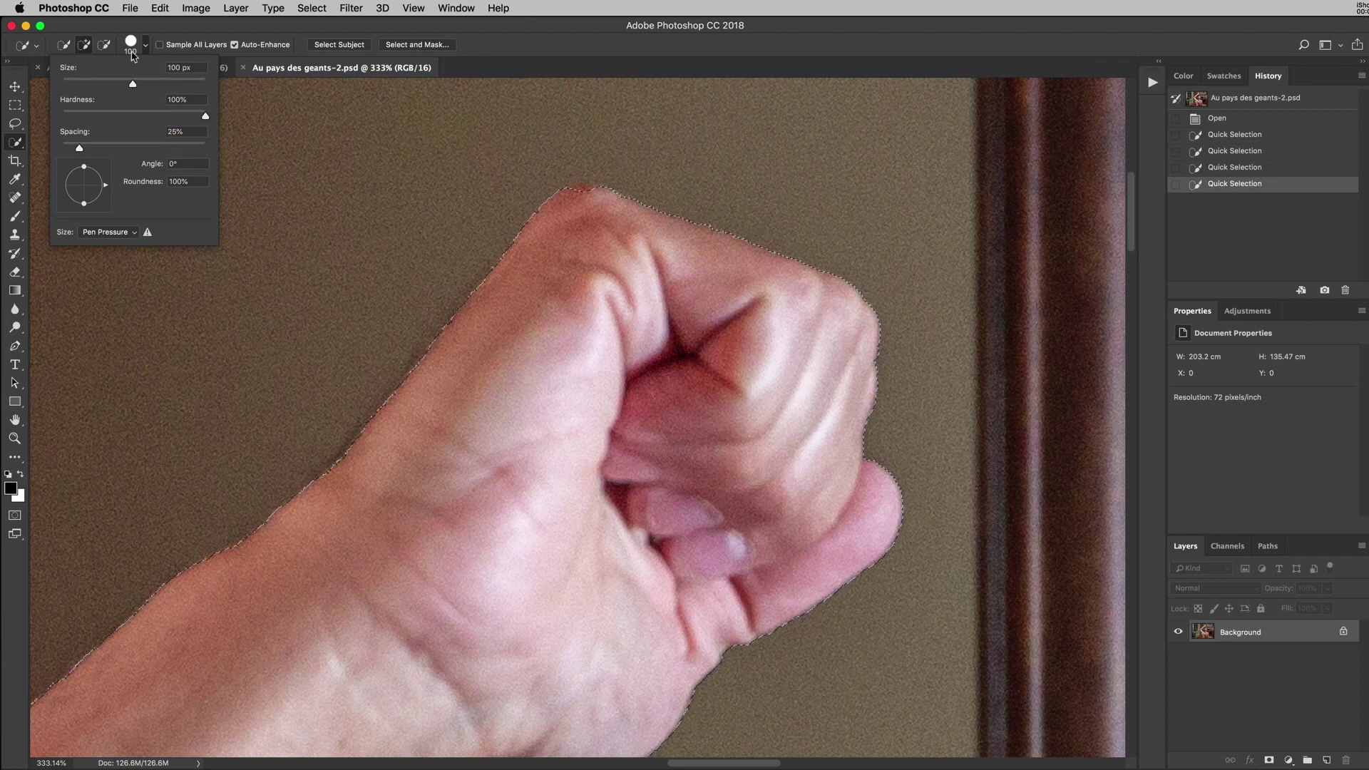
left_click_drag(134, 86, 77, 87)
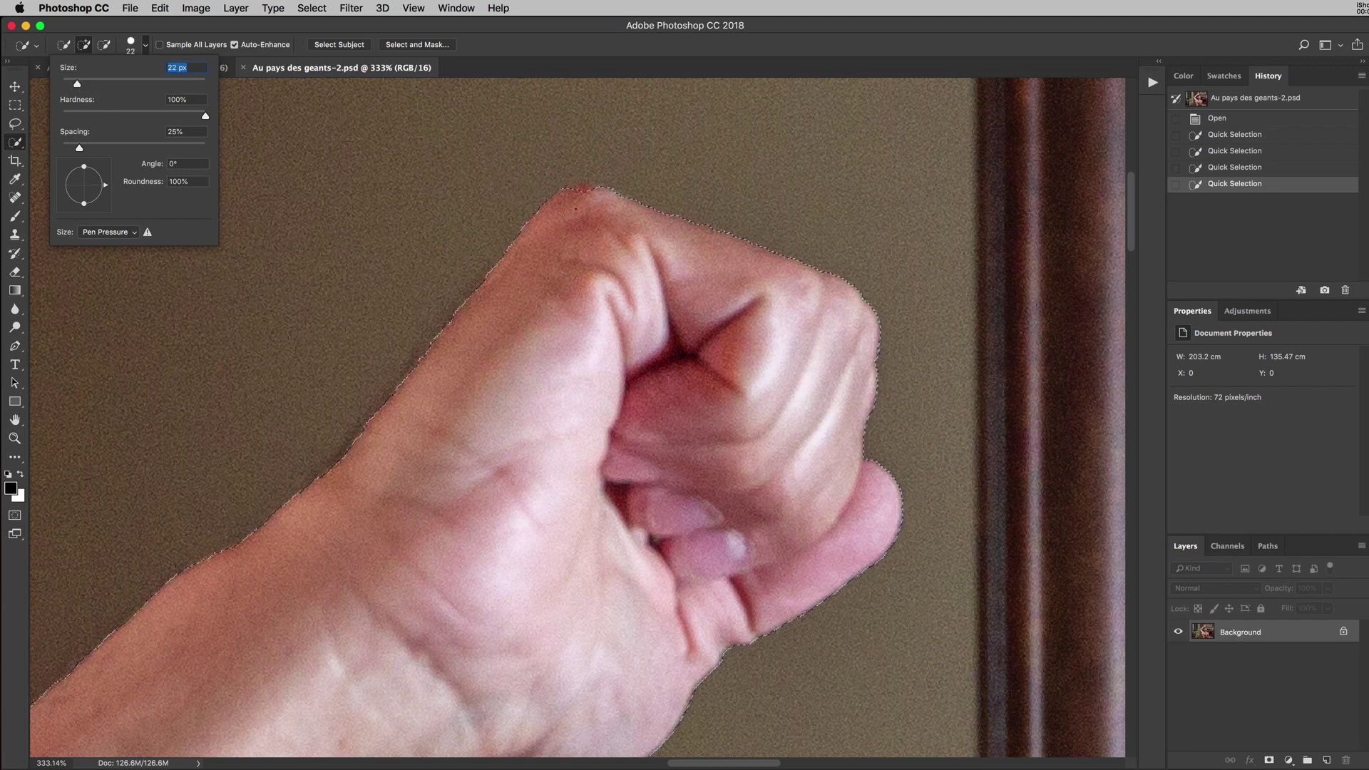
left_click_drag(579, 203, 583, 201)
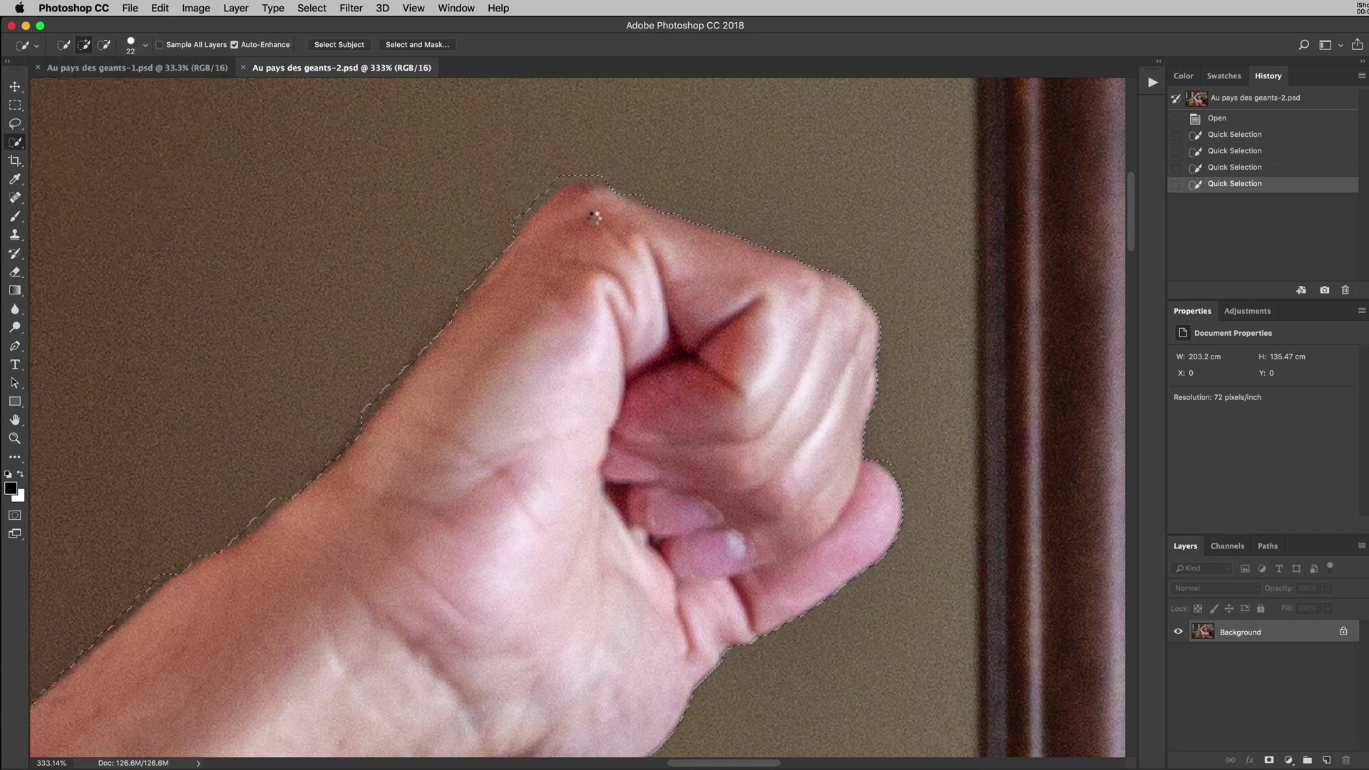
left_click(592, 213)
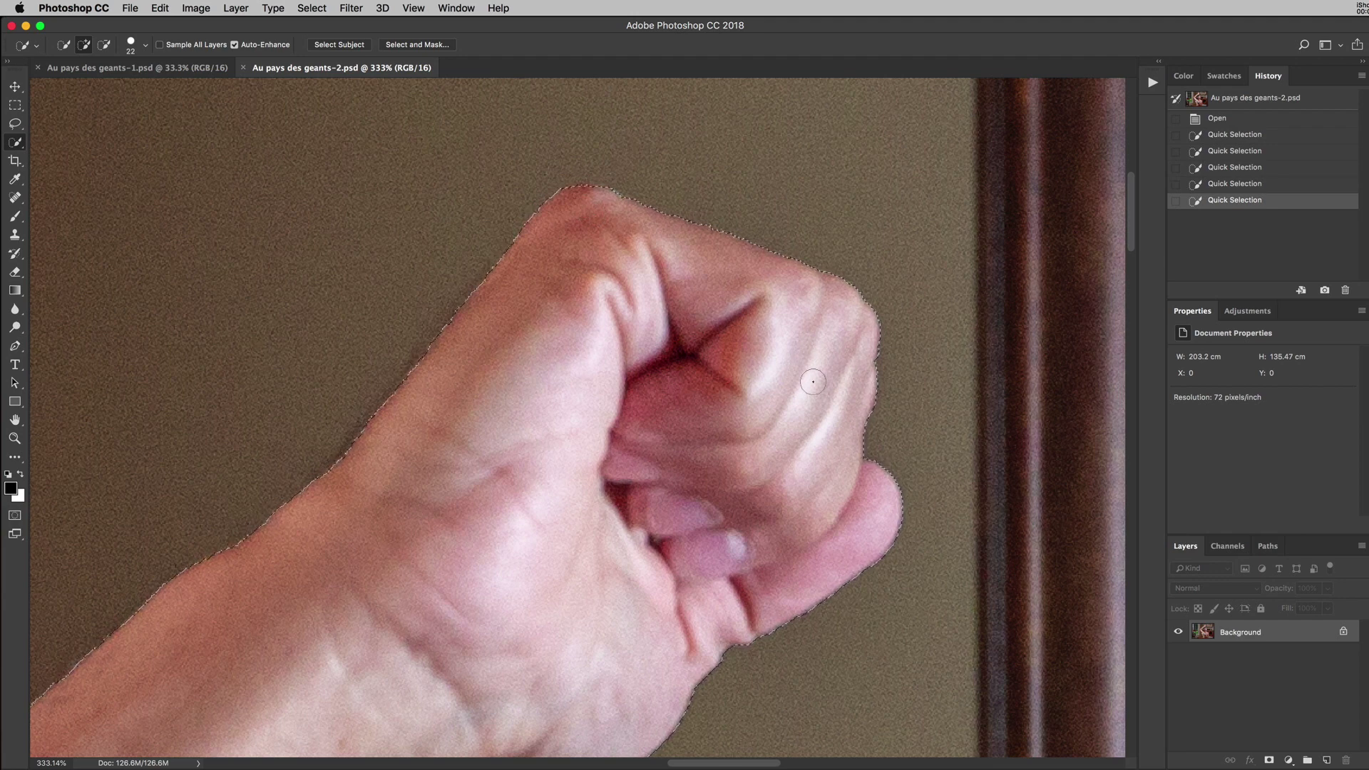
Add the shadowed skin at the underside of the raised wrist to the selection
left_click_drag(710, 526, 746, 311)
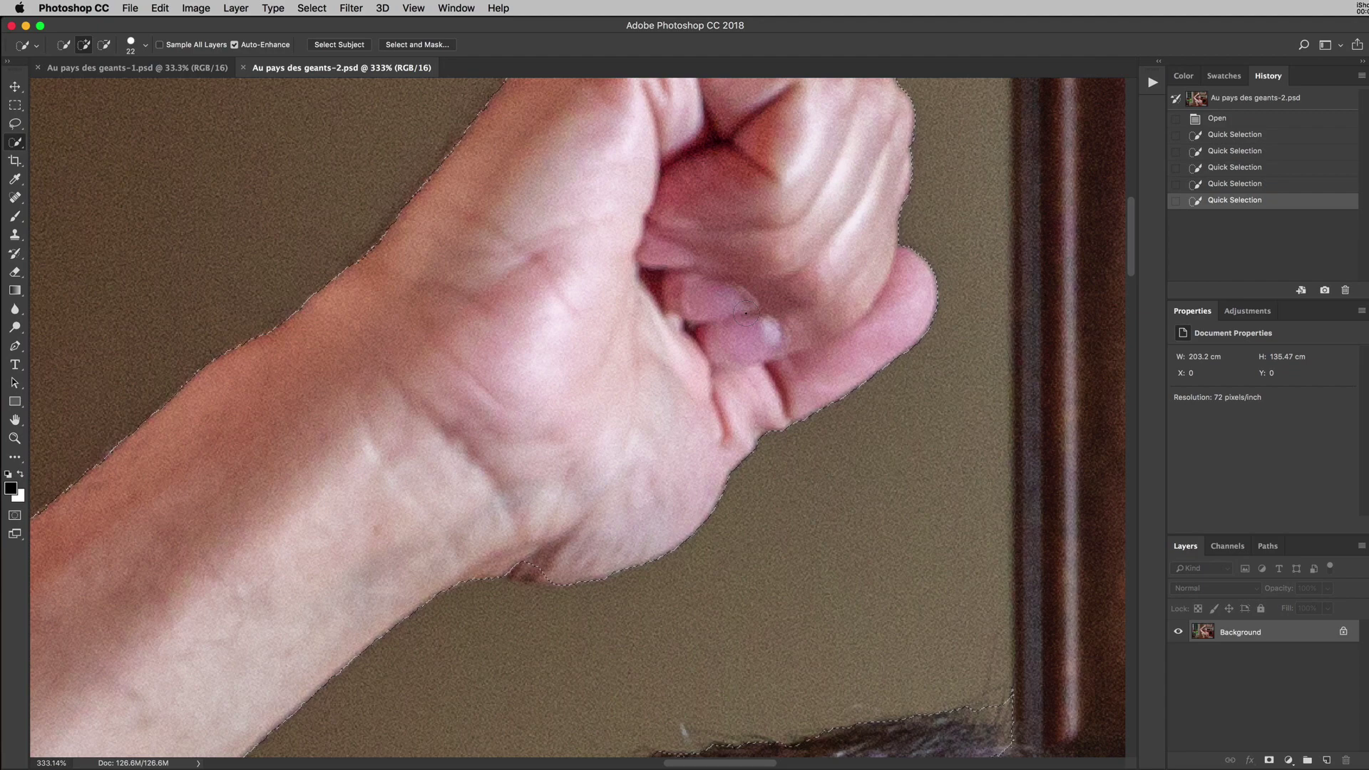
left_click_drag(649, 437, 701, 214)
left_click_drag(611, 314, 672, 216)
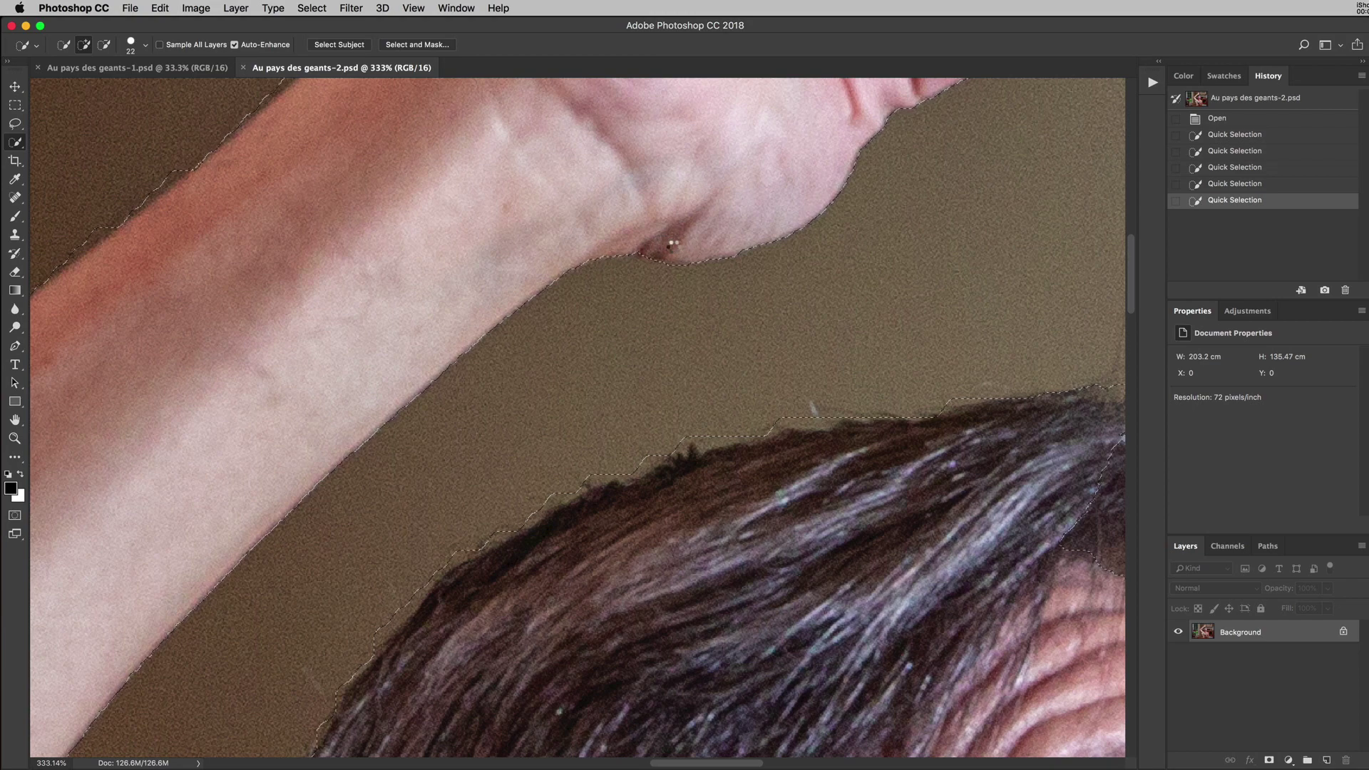
left_click(671, 249)
Clean up the selection at the nape by subtracting the cabinet background between the hair and shoulder and restoring the hair edge
left_click_drag(473, 298, 613, 185)
left_click_drag(284, 395, 443, 276)
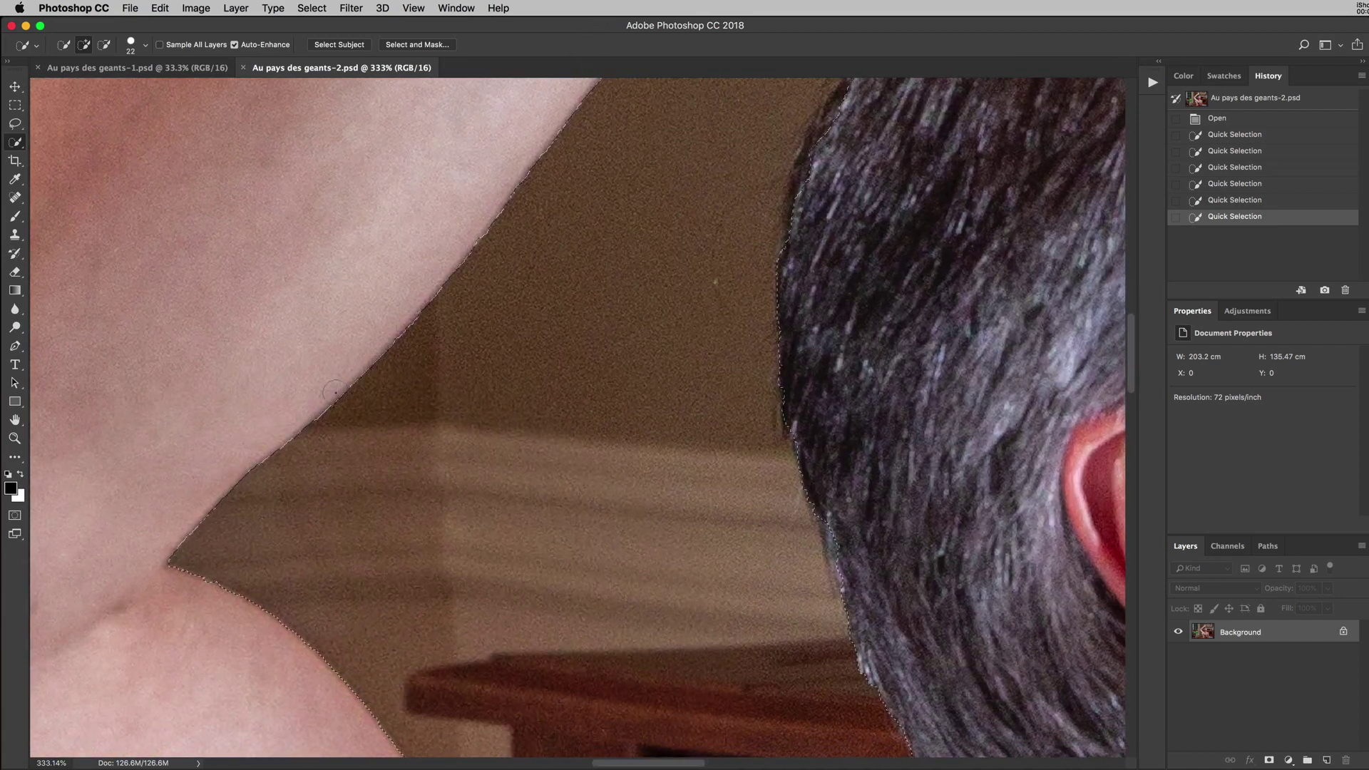
left_click_drag(251, 638, 176, 218)
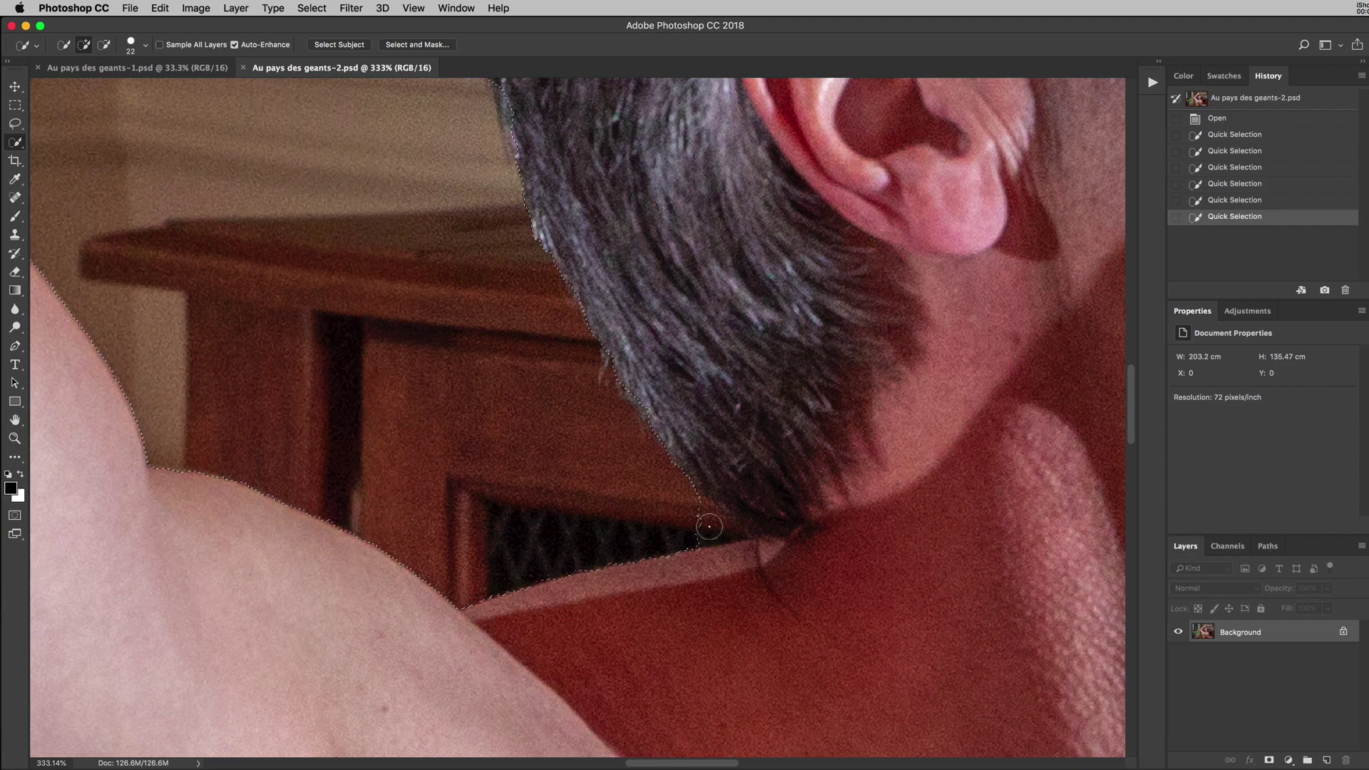
key("alt")
left_click(693, 535)
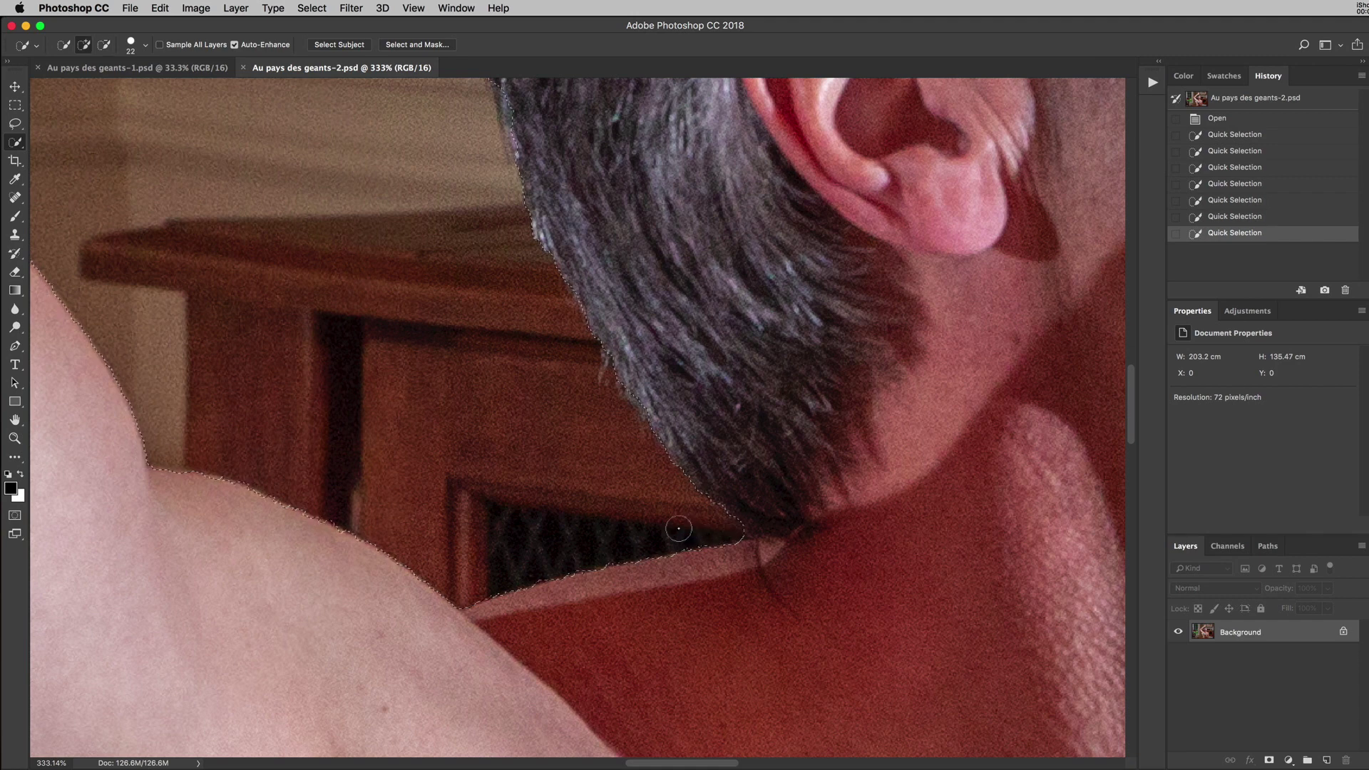
left_click(104, 49)
key("shift")
left_click(650, 322)
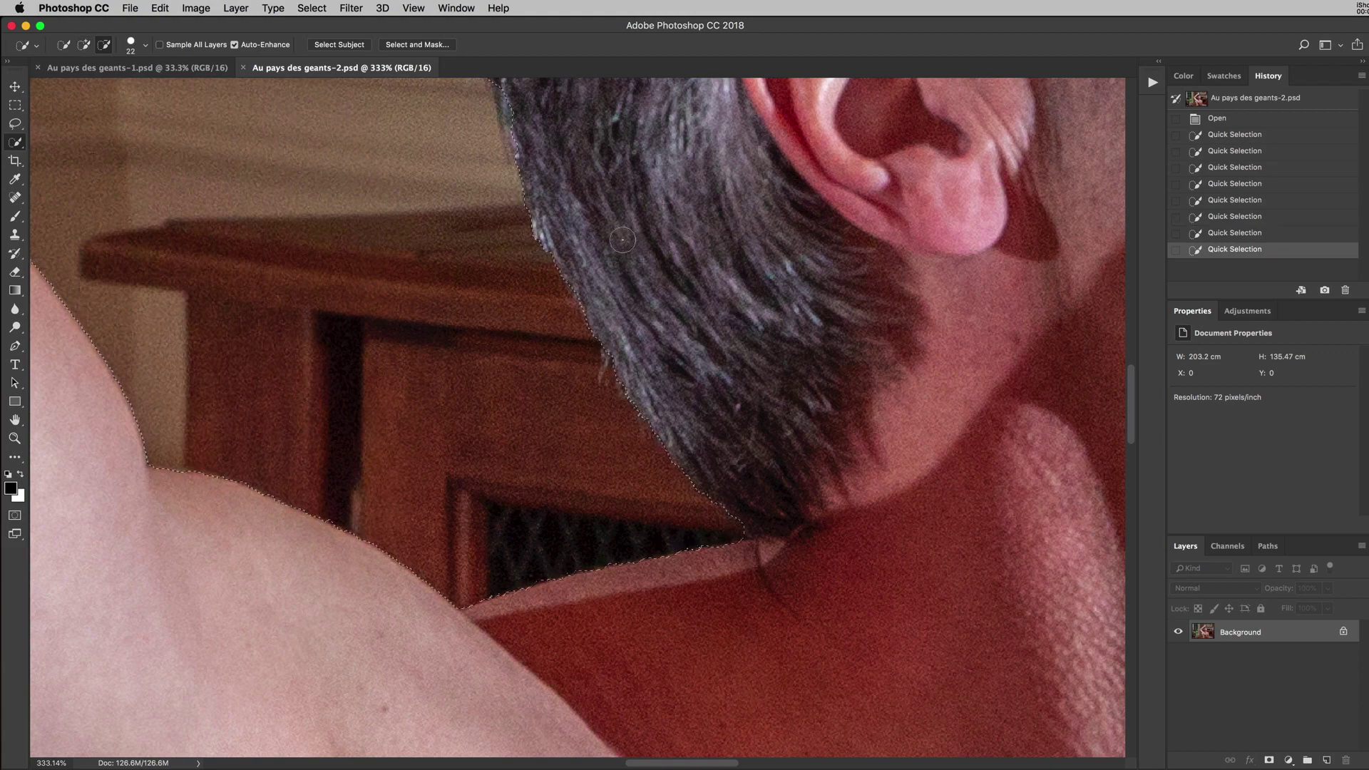
Add the missing hair along the back and upper back of the man's head to the selection
left_click_drag(610, 202, 580, 565)
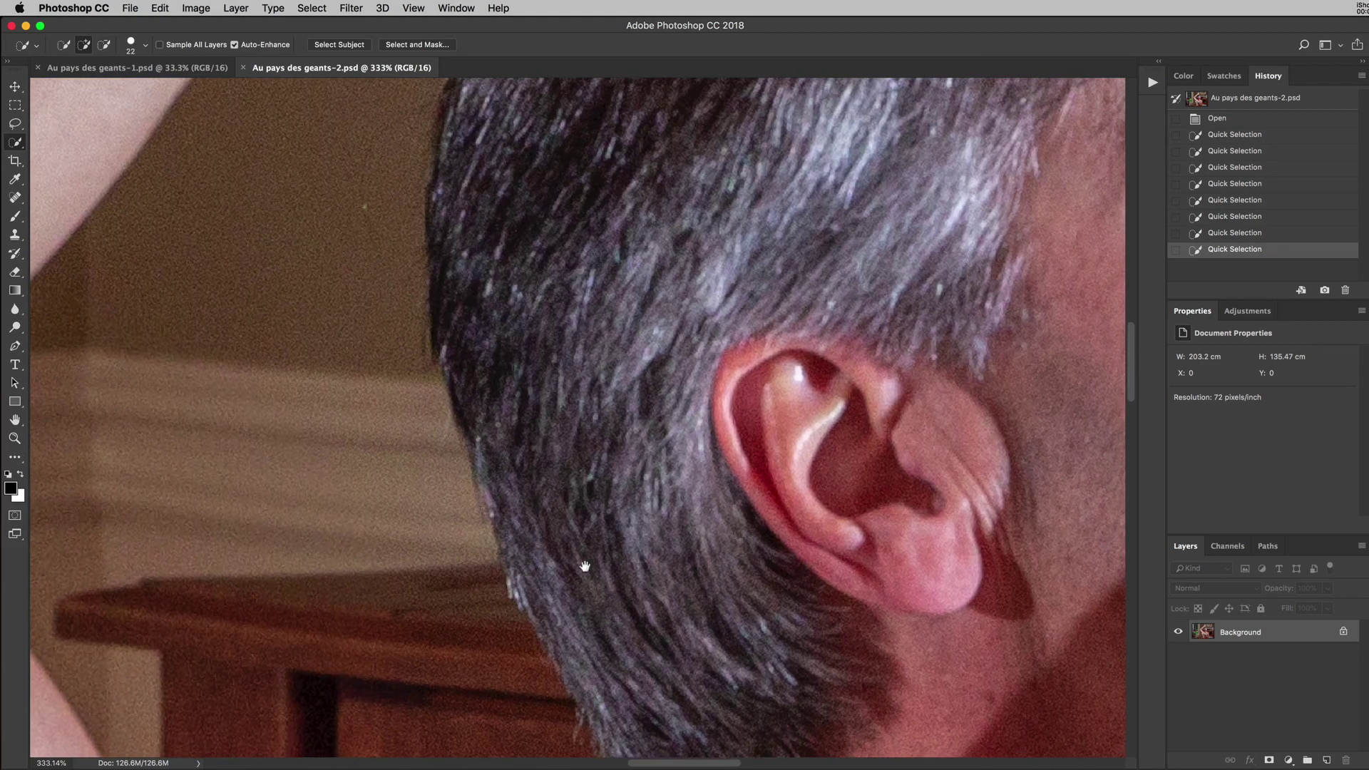
mouse_move(509, 434)
left_mouse_down()
mouse_move(486, 452)
mouse_move(496, 479)
mouse_move(568, 468)
mouse_move(523, 388)
left_mouse_up()
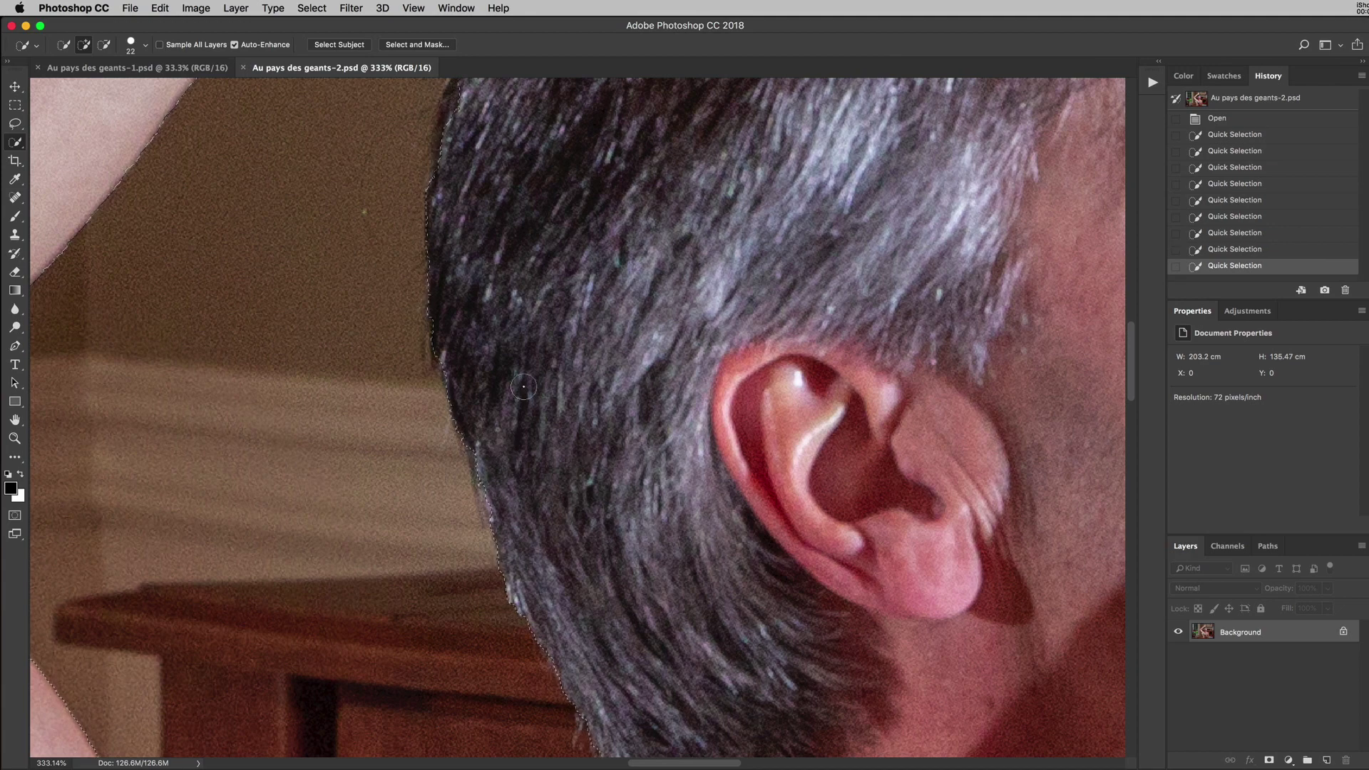
left_click_drag(526, 245, 498, 443)
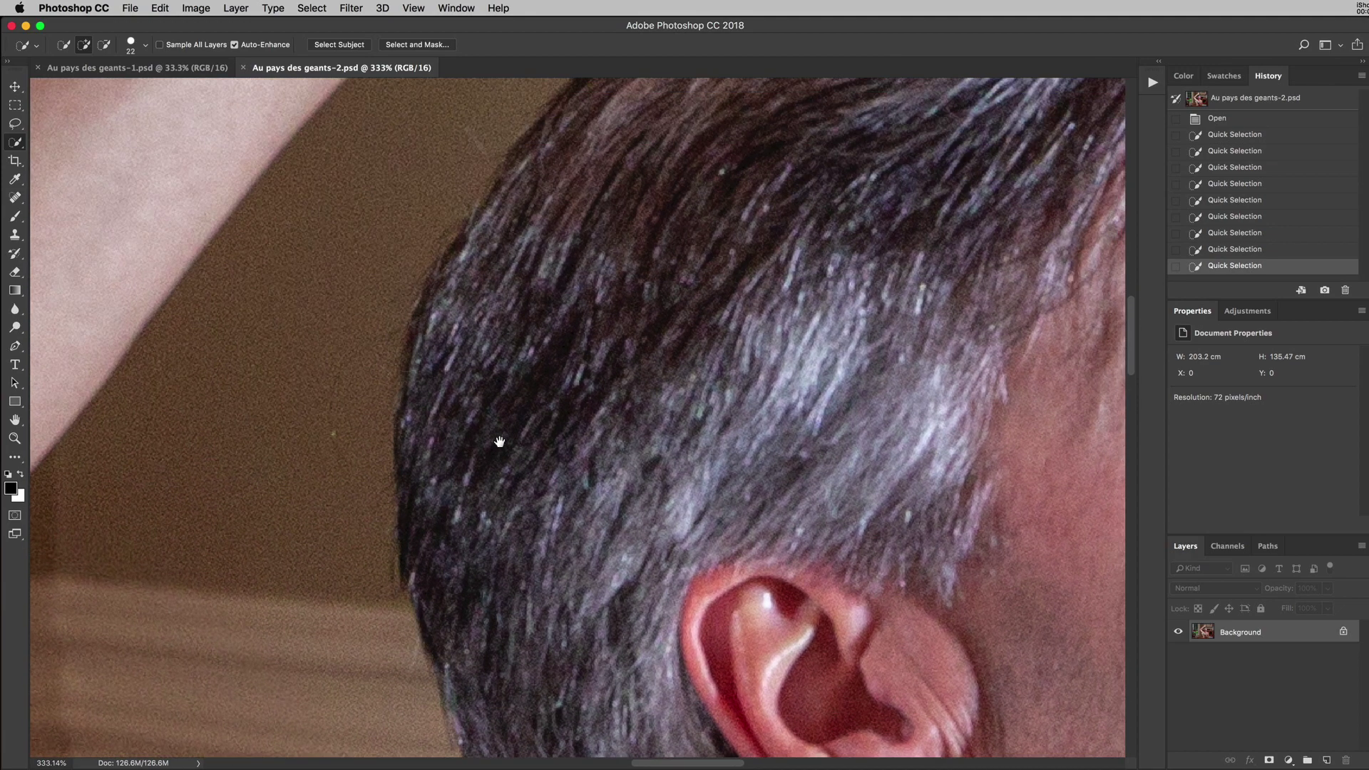
mouse_move(476, 266)
left_mouse_down()
mouse_move(426, 362)
mouse_move(459, 368)
mouse_move(475, 349)
mouse_move(470, 314)
left_mouse_up()
mouse_move(581, 228)
left_mouse_down()
mouse_move(528, 165)
mouse_move(513, 192)
mouse_move(686, 282)
left_mouse_up()
Subtract the wall beside the picture frame at the front of the hair and add the front lock to the selection
left_click_drag(651, 201, 477, 473)
mouse_move(819, 224)
left_mouse_down()
mouse_move(684, 266)
mouse_move(500, 279)
mouse_move(429, 229)
left_mouse_up()
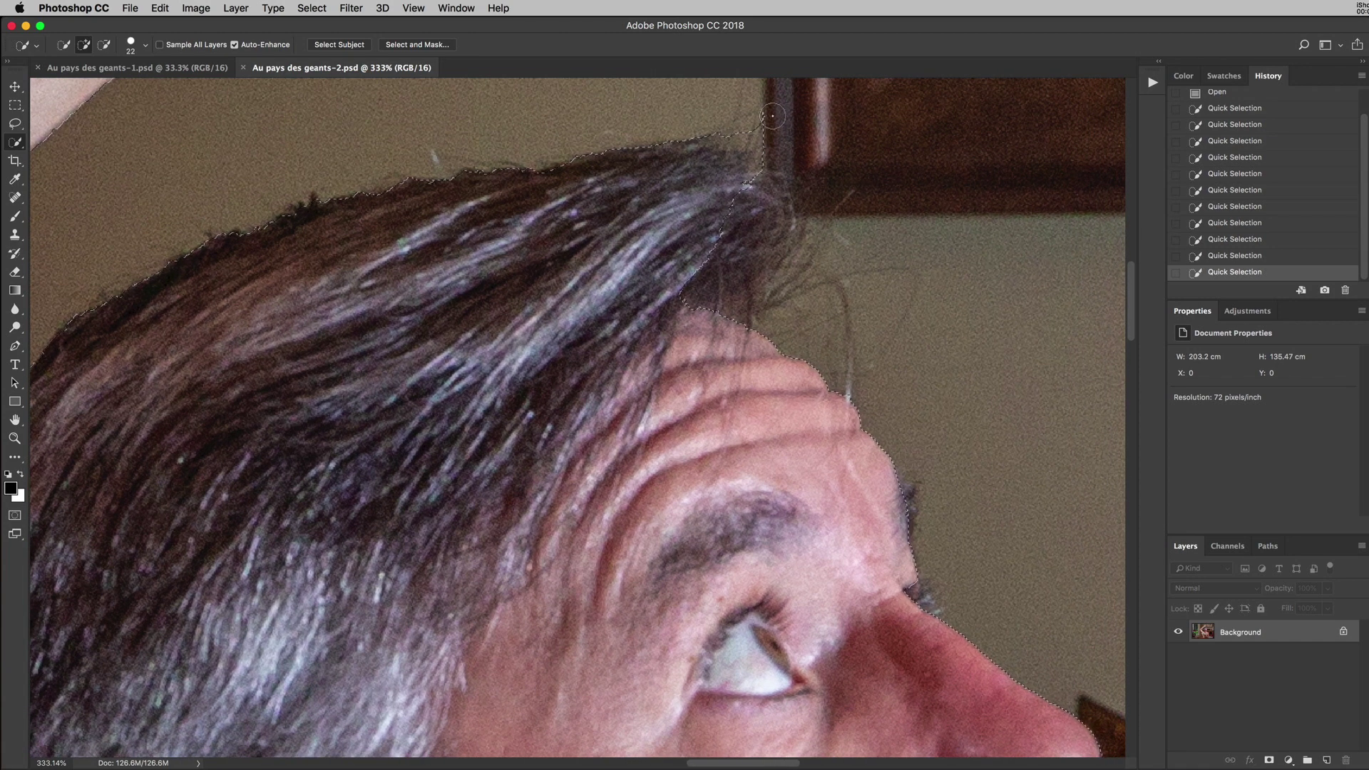
key("alt")
left_click_drag(758, 115, 764, 143)
left_click(673, 171)
mouse_move(673, 171)
left_mouse_down()
mouse_move(704, 191)
mouse_move(734, 243)
mouse_move(717, 268)
left_mouse_up()
Refine the face profile by adding skin along the forehead and nose and subtracting the fruit background beside the mouth
scroll(720, 265, "down", 5)
scroll(719, 265, "right", 3)
left_click_drag(721, 266, 744, 306)
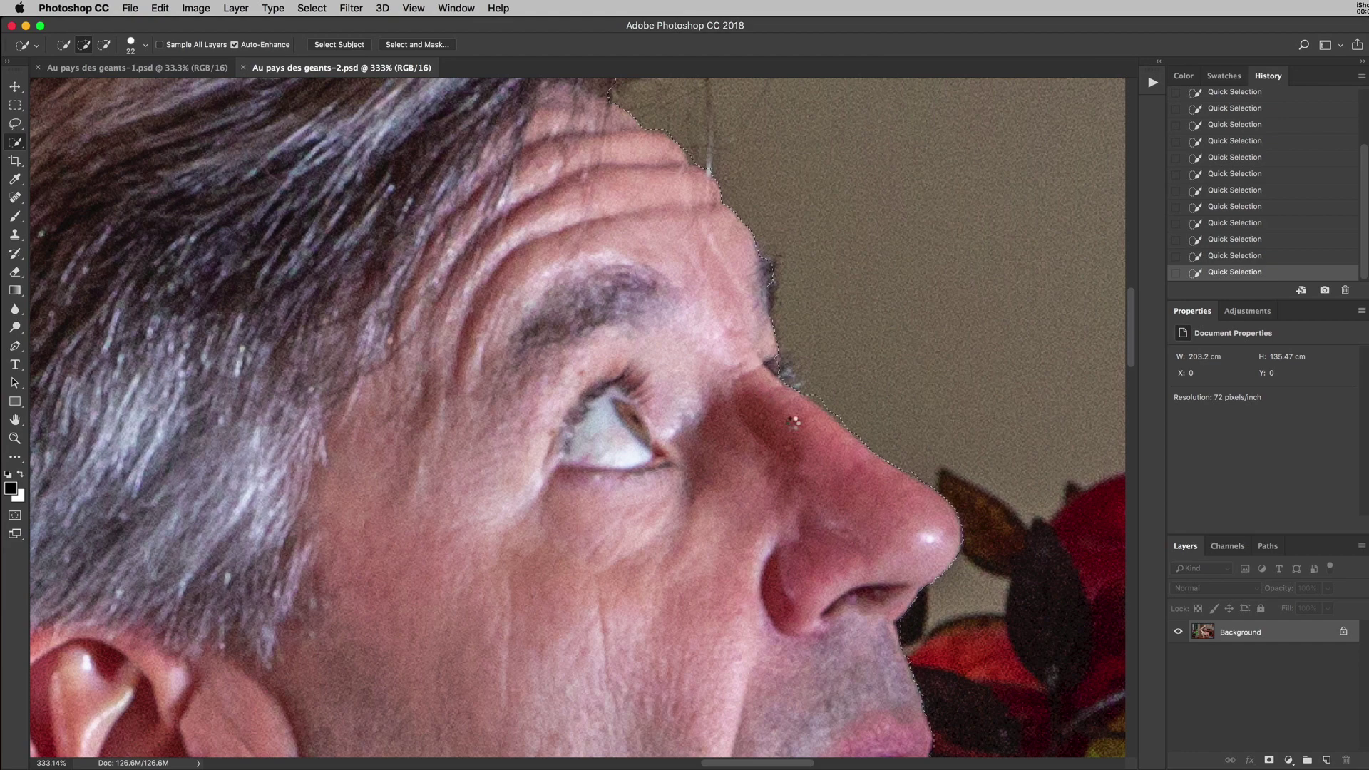
scroll(808, 487, "down", 10)
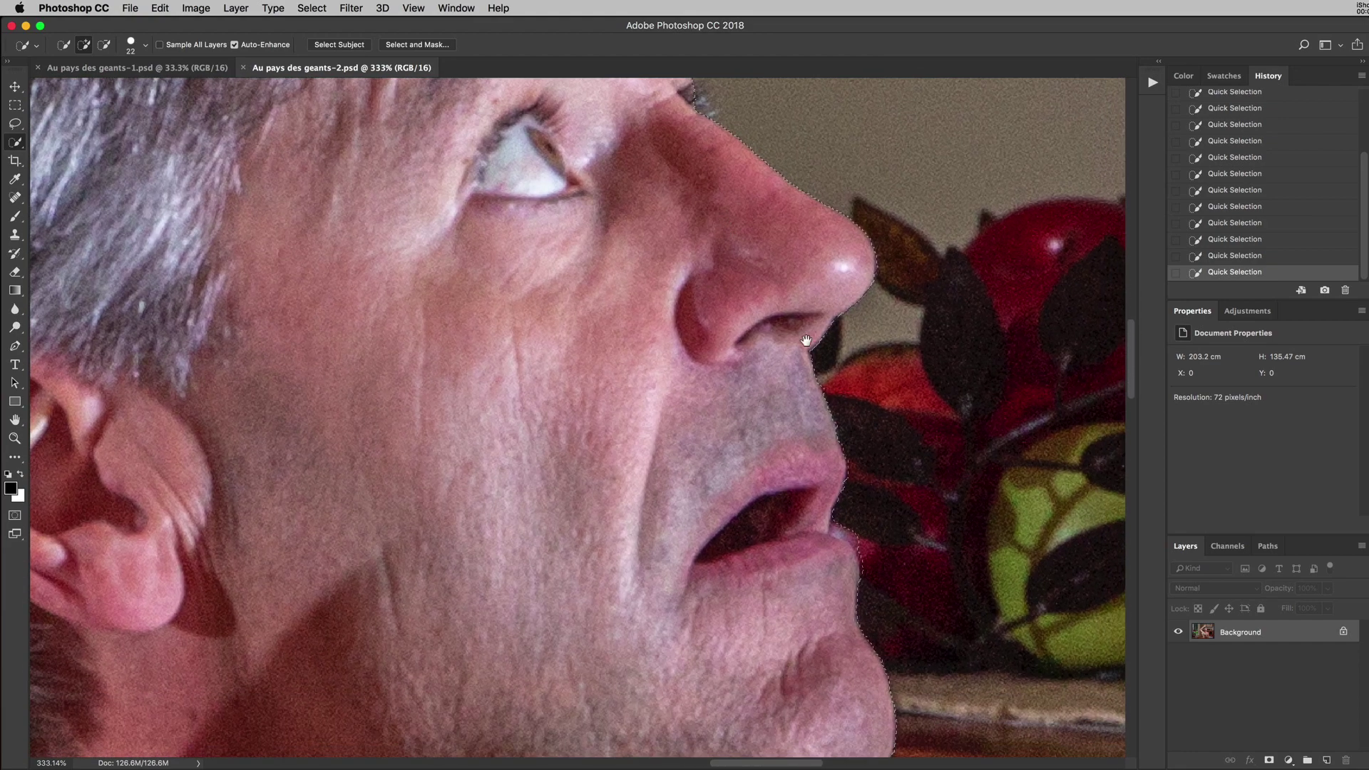
scroll(755, 453, "down", 5)
key("alt")
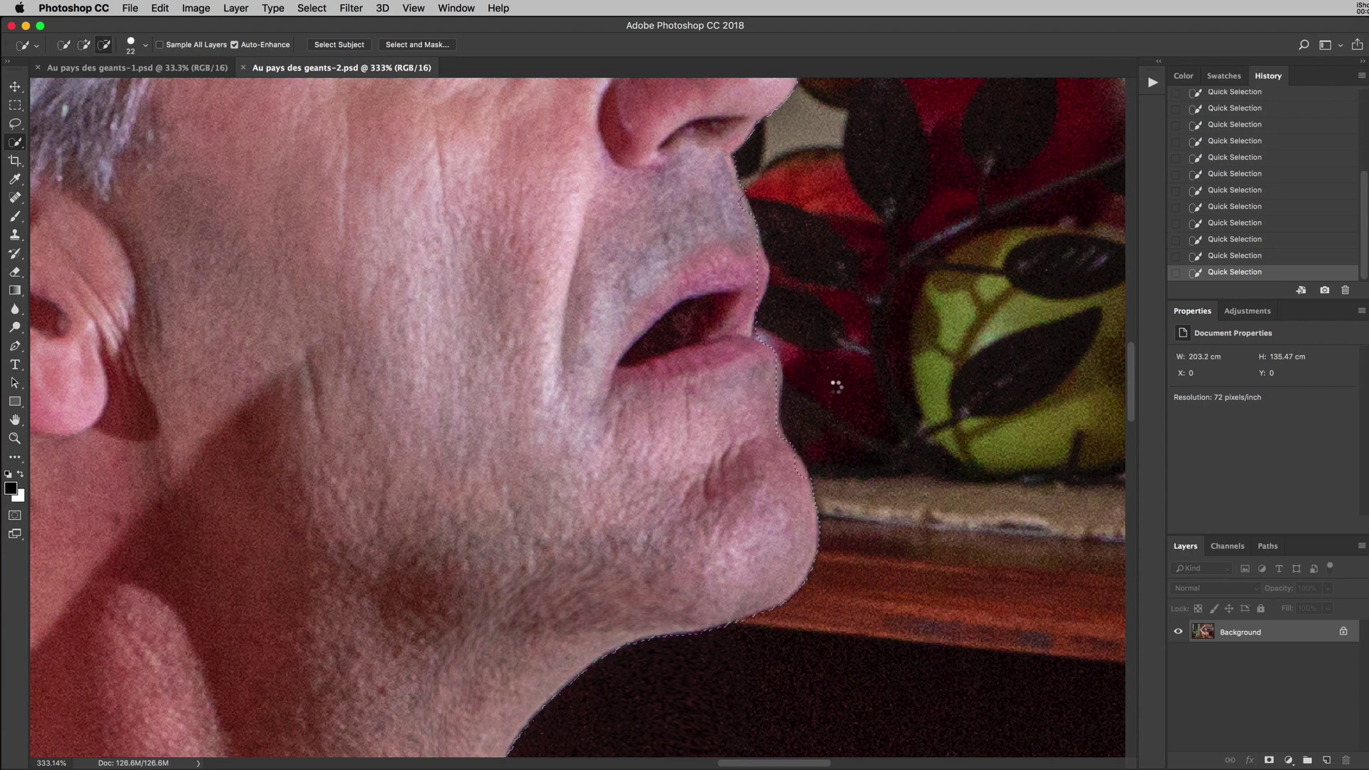
key("alt")
Examine the selection edge from the chin and neck along the shoulder and folded arm, down to the image's lower edge
left_click_drag(756, 541, 914, 155)
left_click_drag(599, 515, 696, 373)
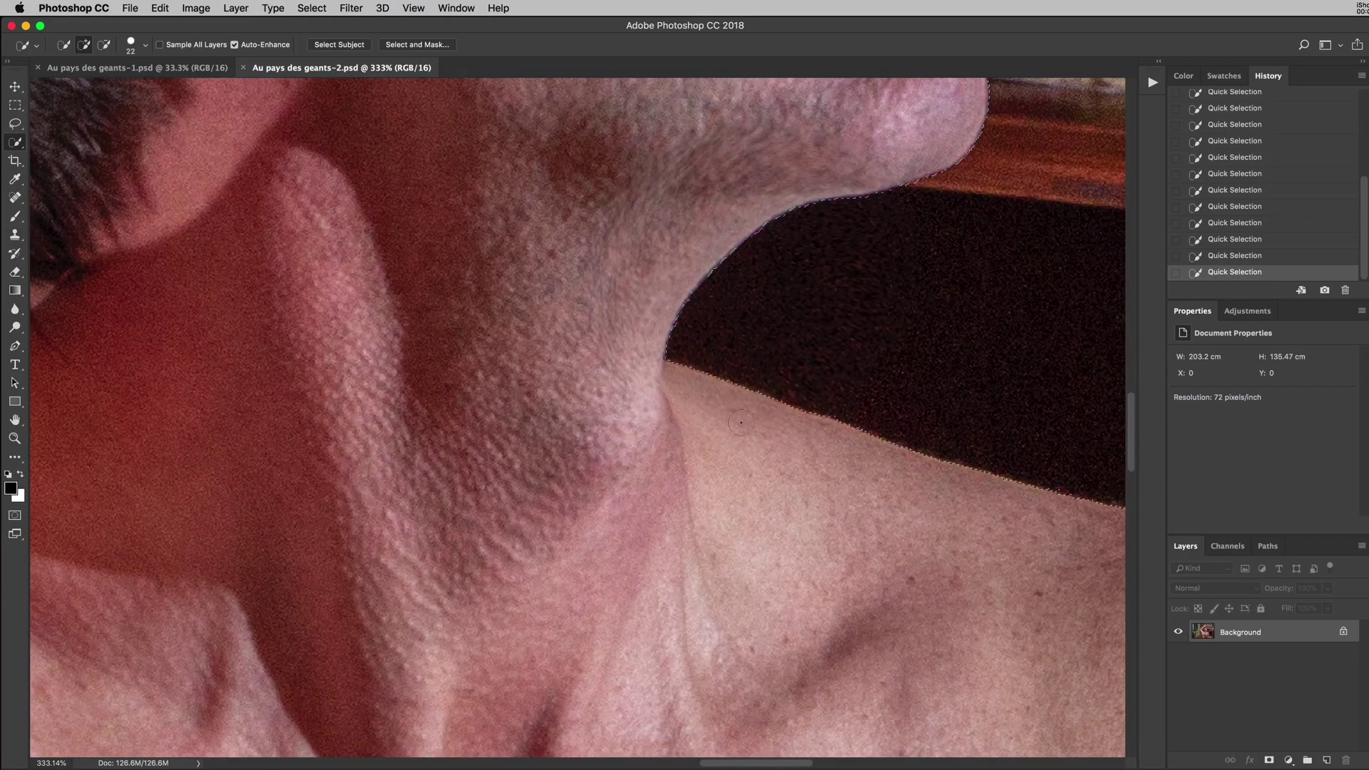
left_click_drag(544, 350, 727, 93)
left_click_drag(742, 568, 742, 134)
left_click_drag(800, 556, 886, 238)
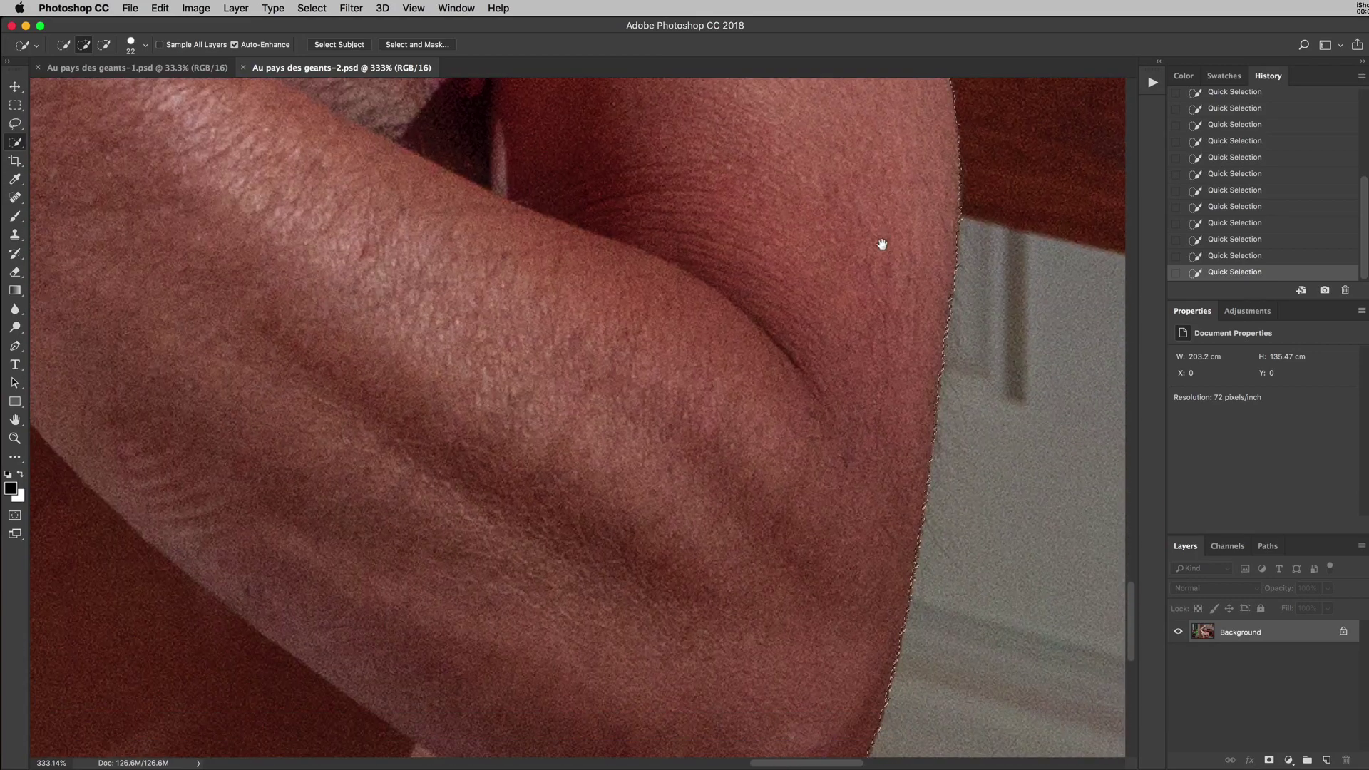
left_click_drag(648, 513, 810, 281)
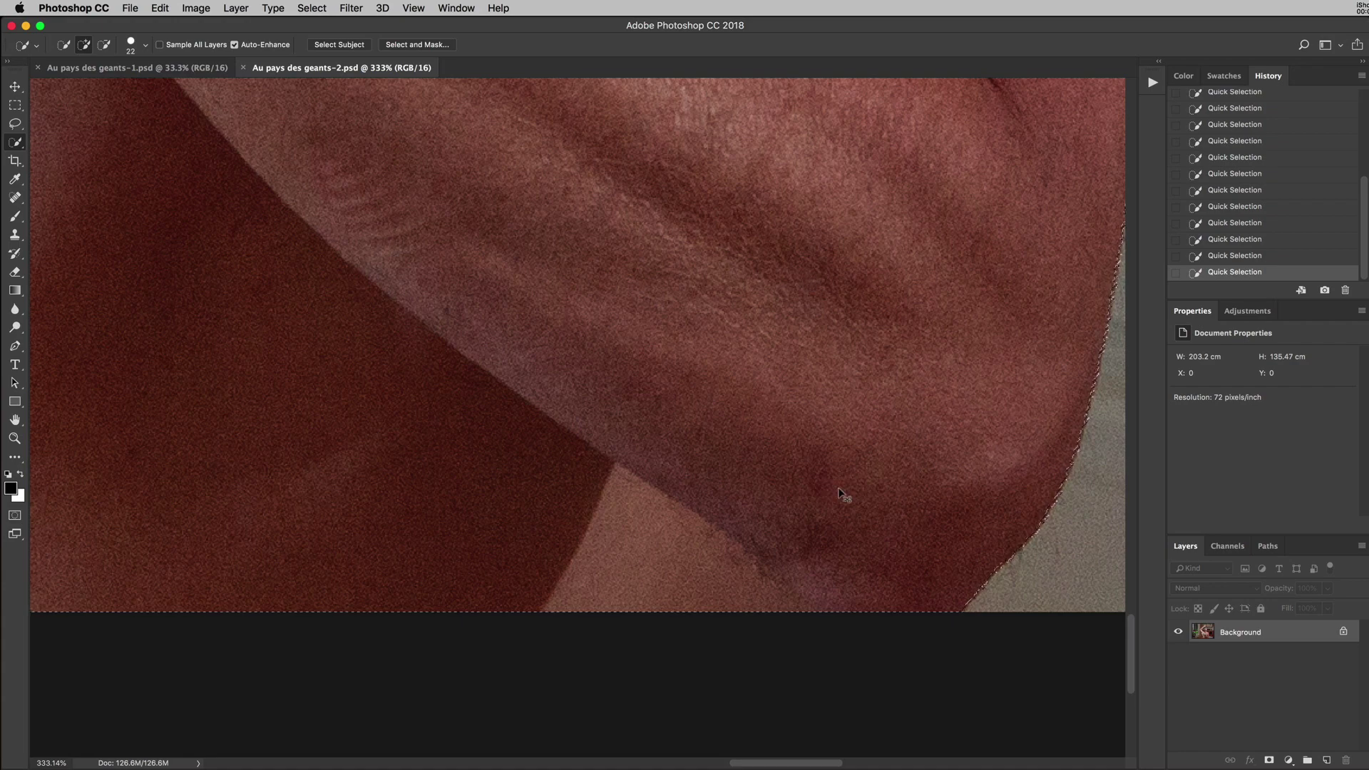
key("super+0")
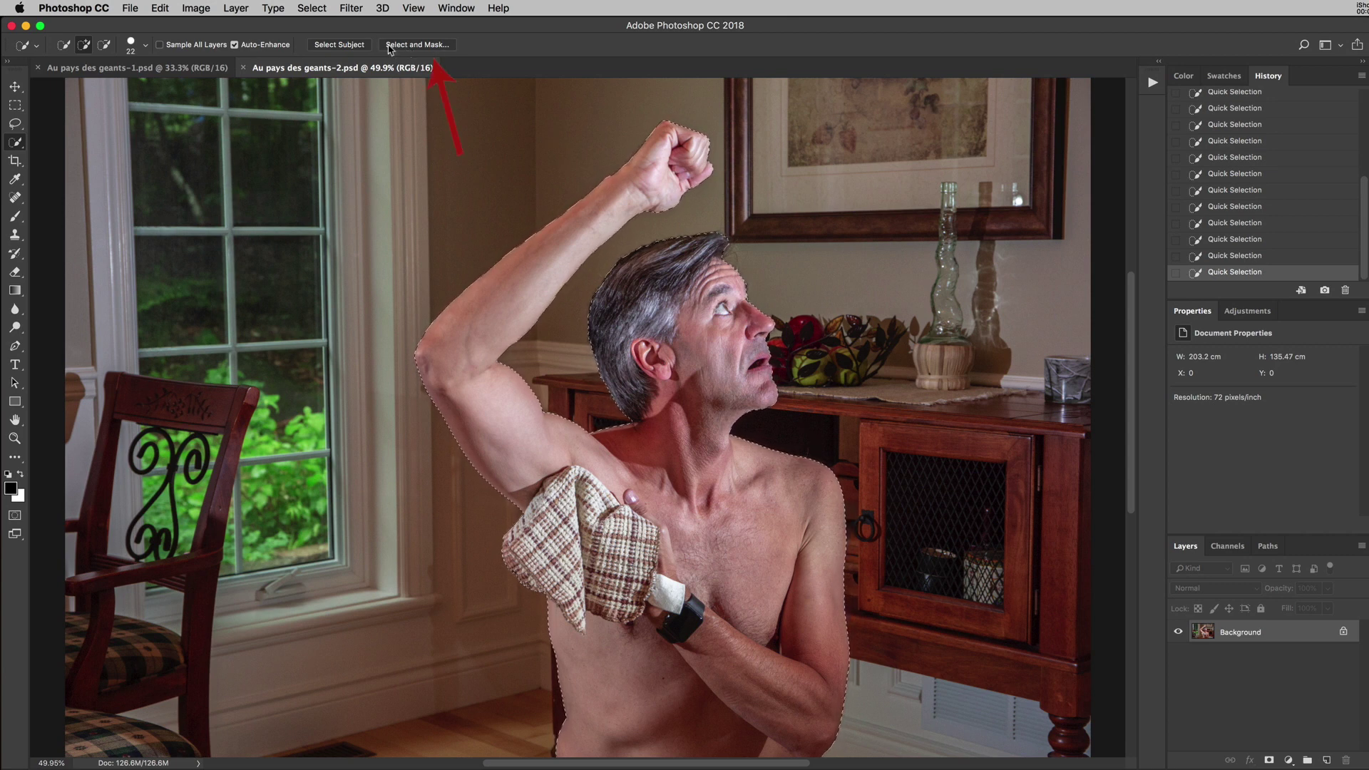
Open Select and Mask for the man's selection and set the preview transparency to 75%
left_click(417, 47)
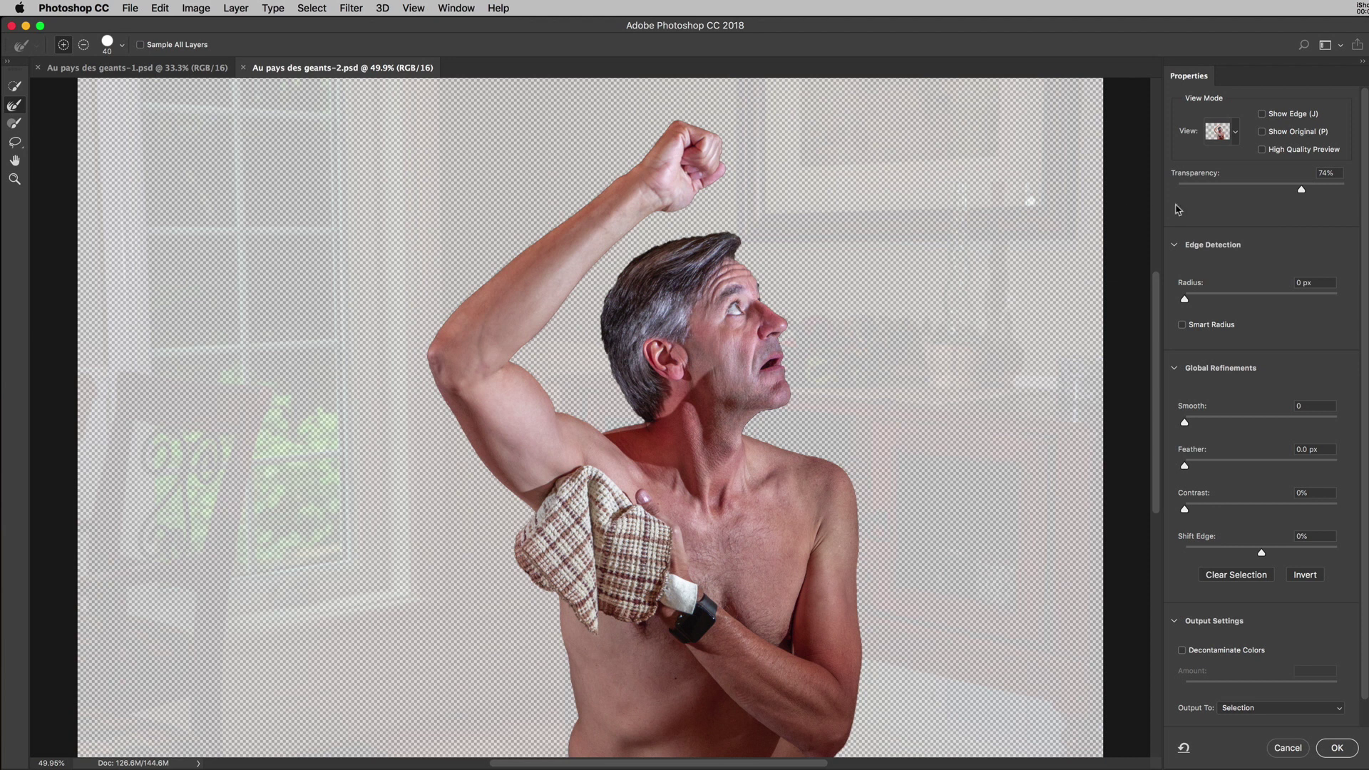
mouse_move(1300, 191)
left_mouse_down()
mouse_move(1212, 191)
mouse_move(1304, 191)
left_mouse_up()
scroll(1229, 618, "down", 2)
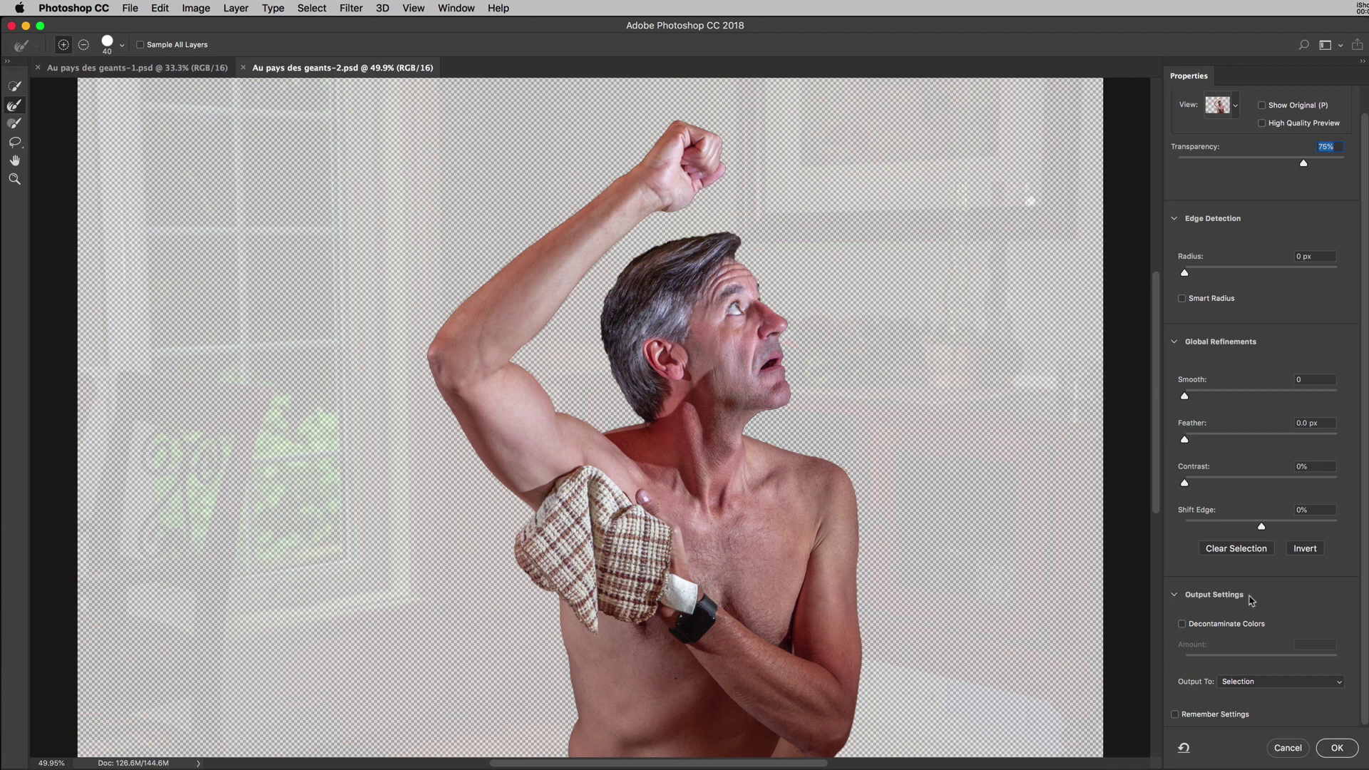
Output the man's refined selection to a new layer and compare the cutout with the original background shown and hidden
left_click(1175, 598)
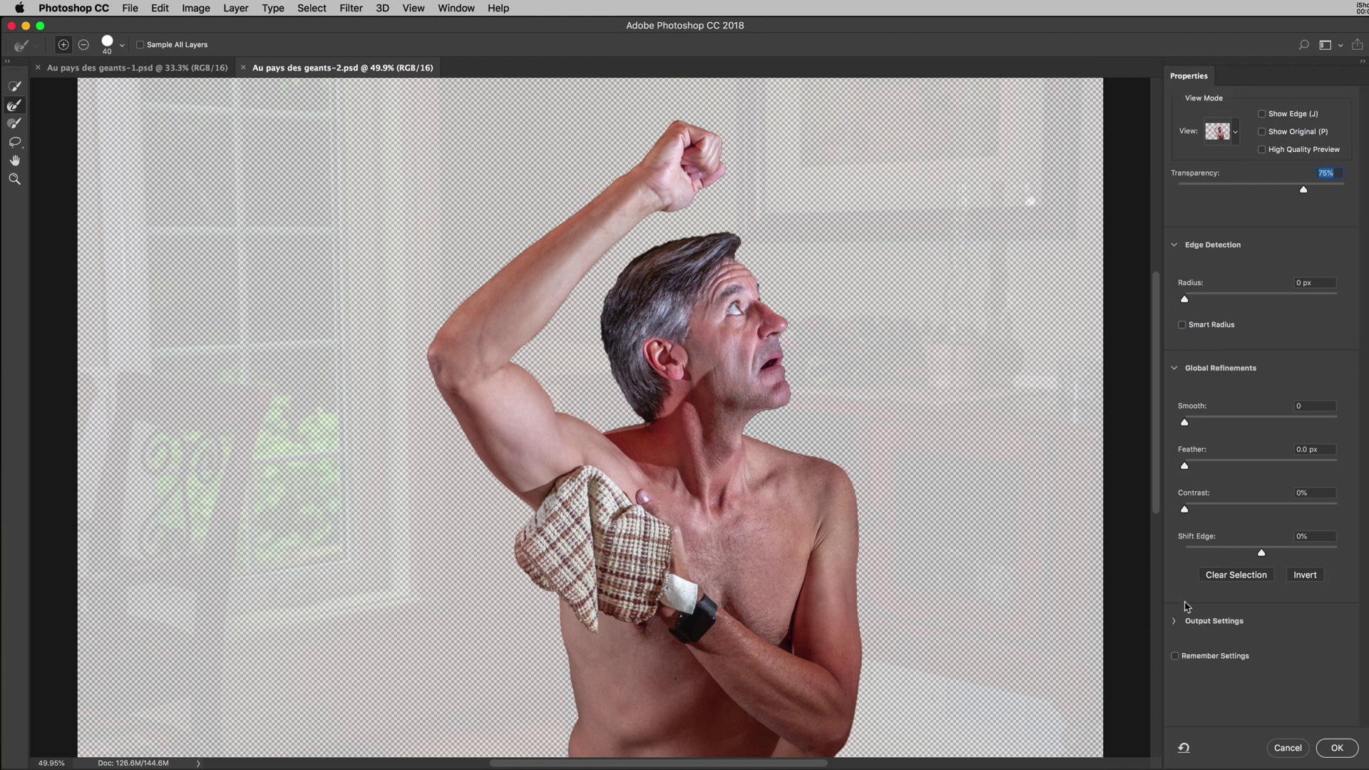
left_click(1175, 623)
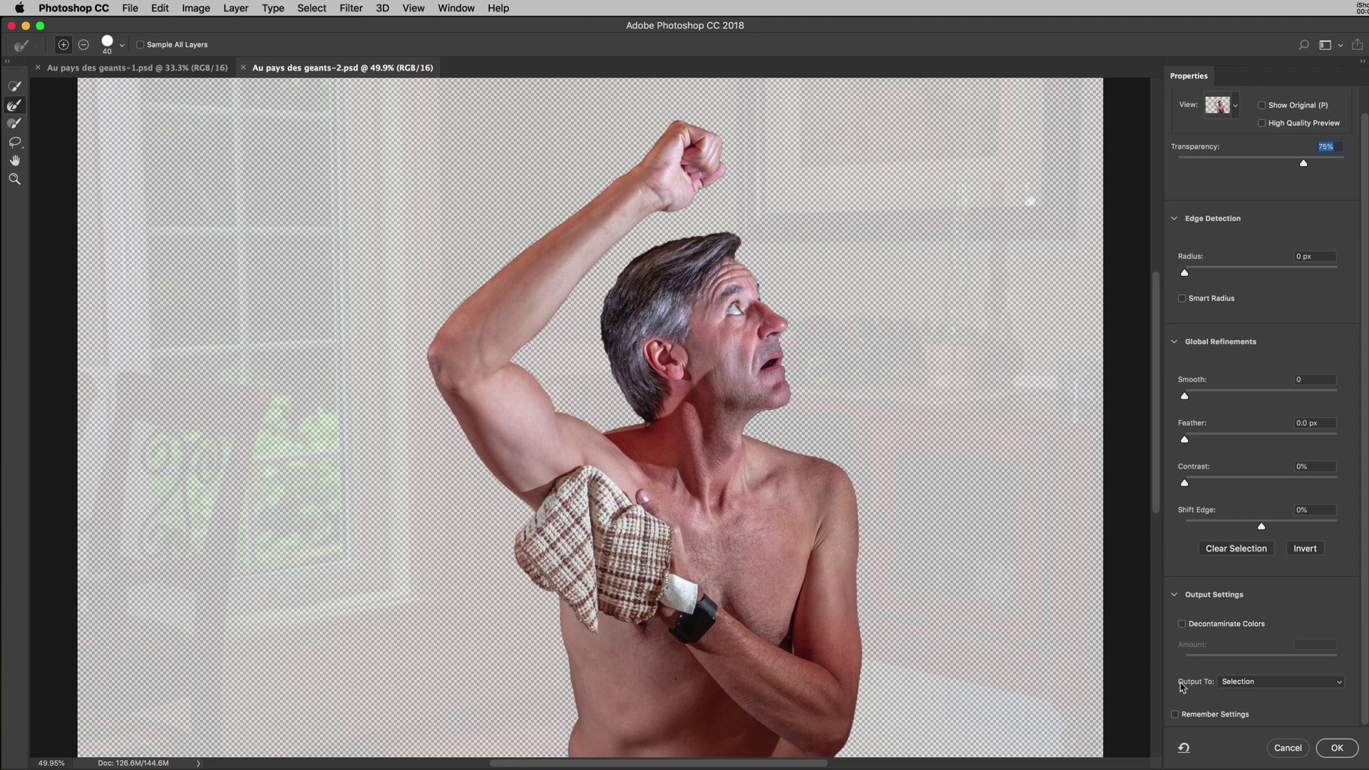
left_click(1241, 683)
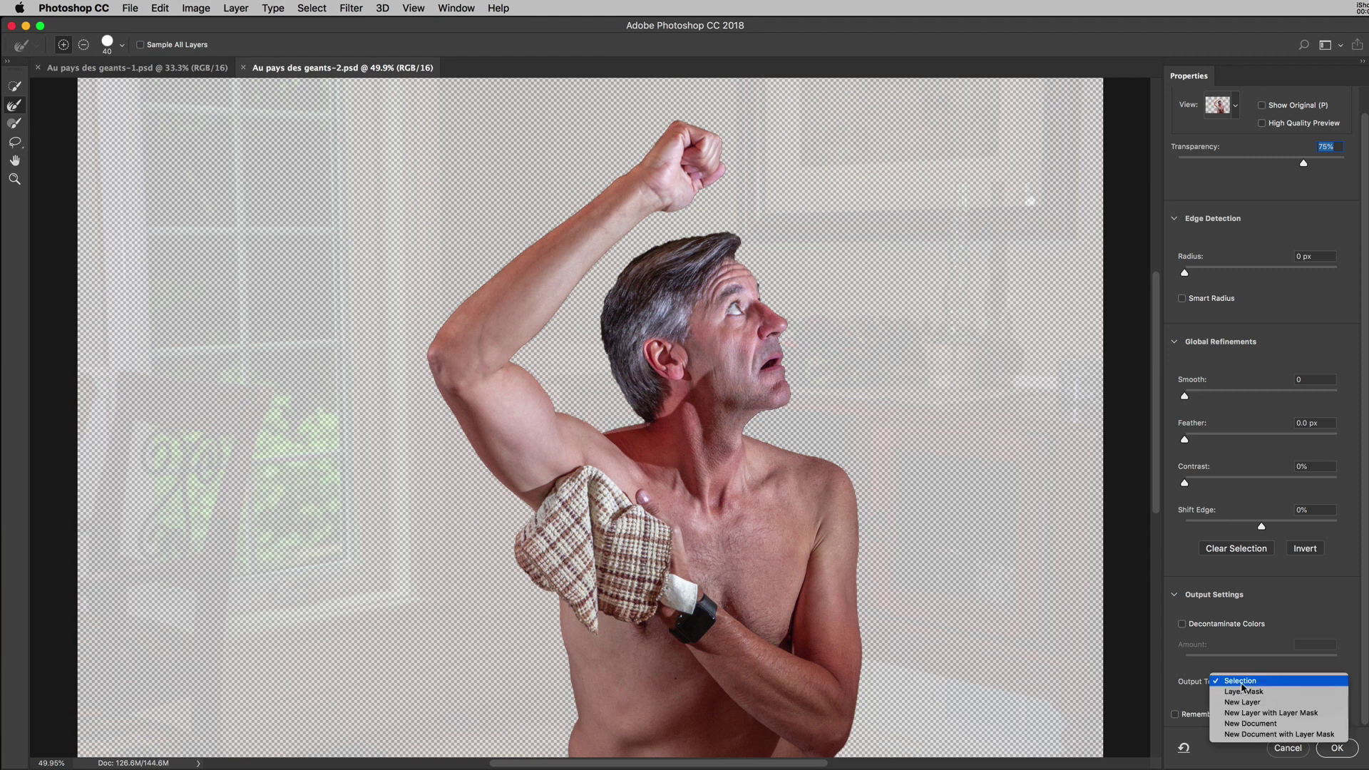
left_click(1273, 705)
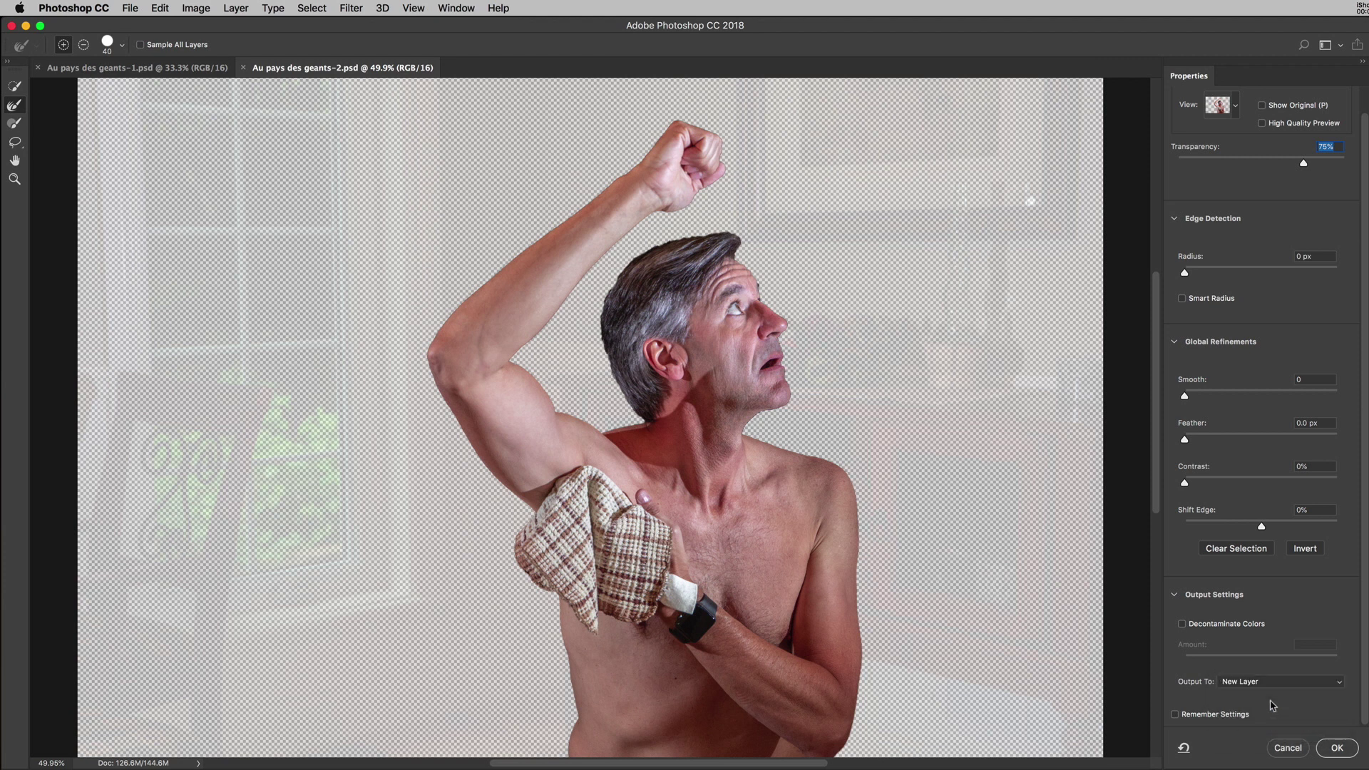
left_click(1336, 749)
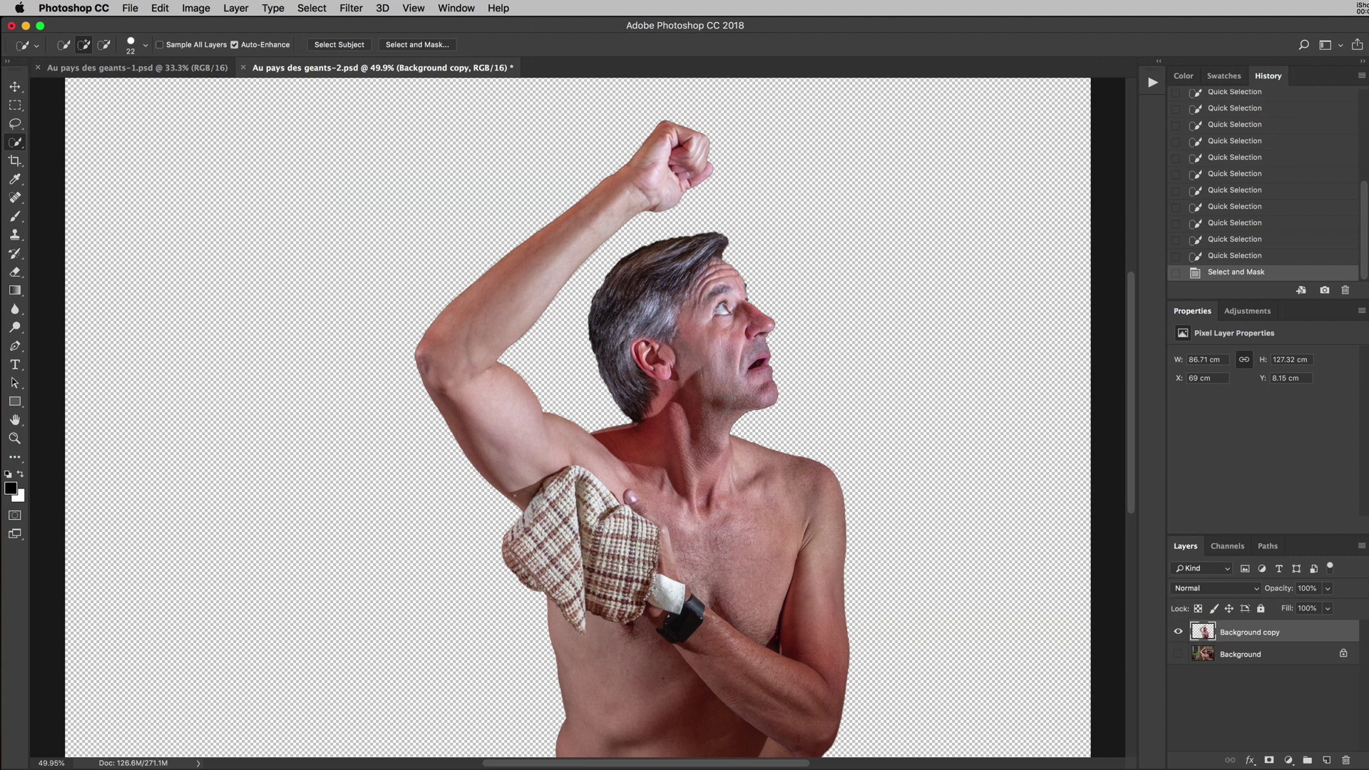
left_click(1178, 655)
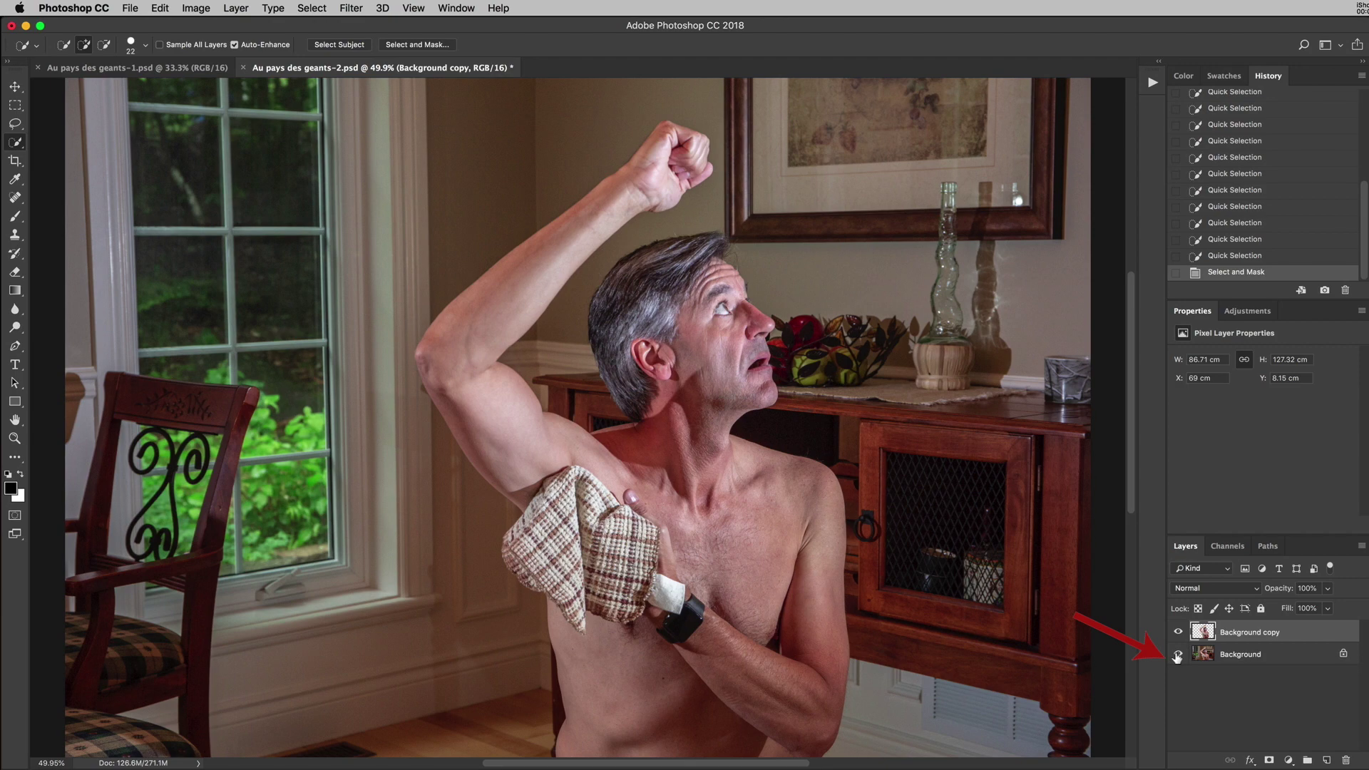
left_click(1178, 655)
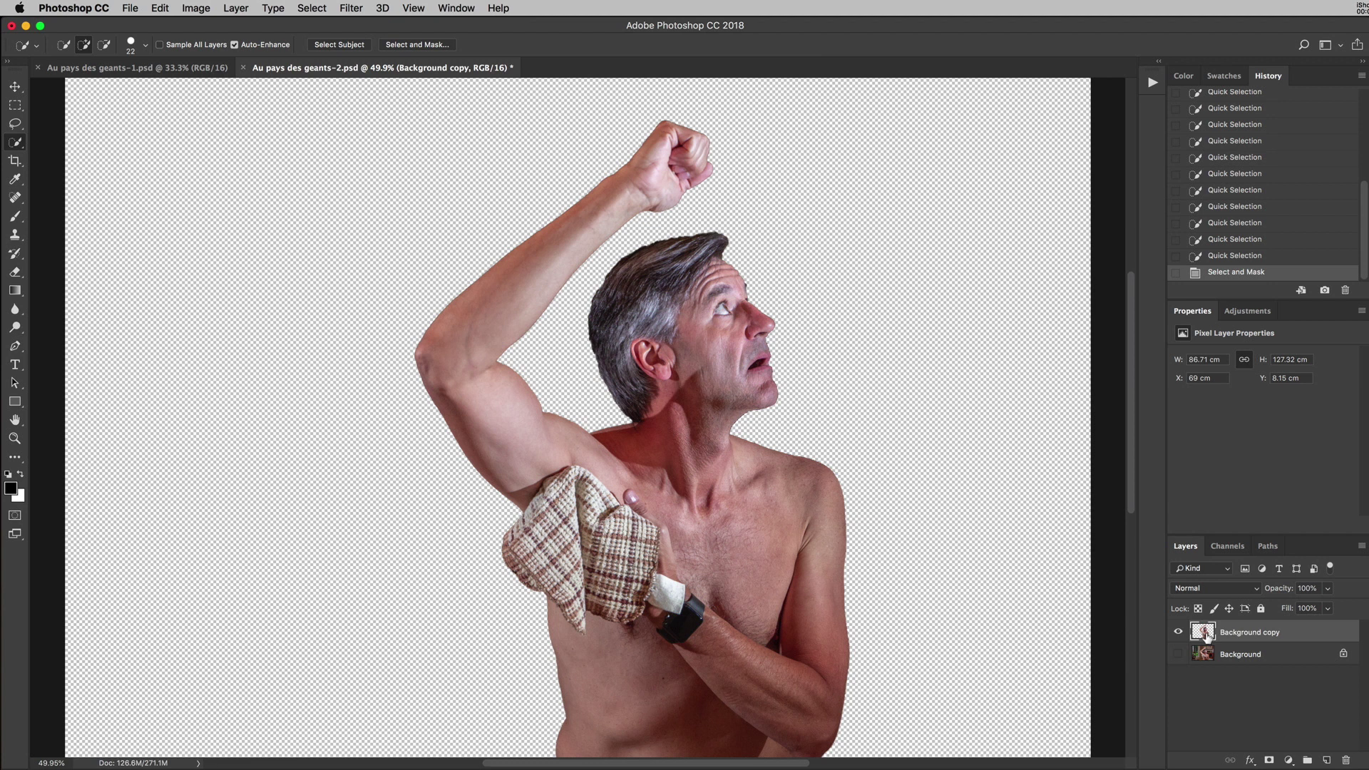
Copy the cutout layer into Au pays des geants-1.psd and move the man down to the photo's lower edge
left_click_drag(1205, 633, 474, 324)
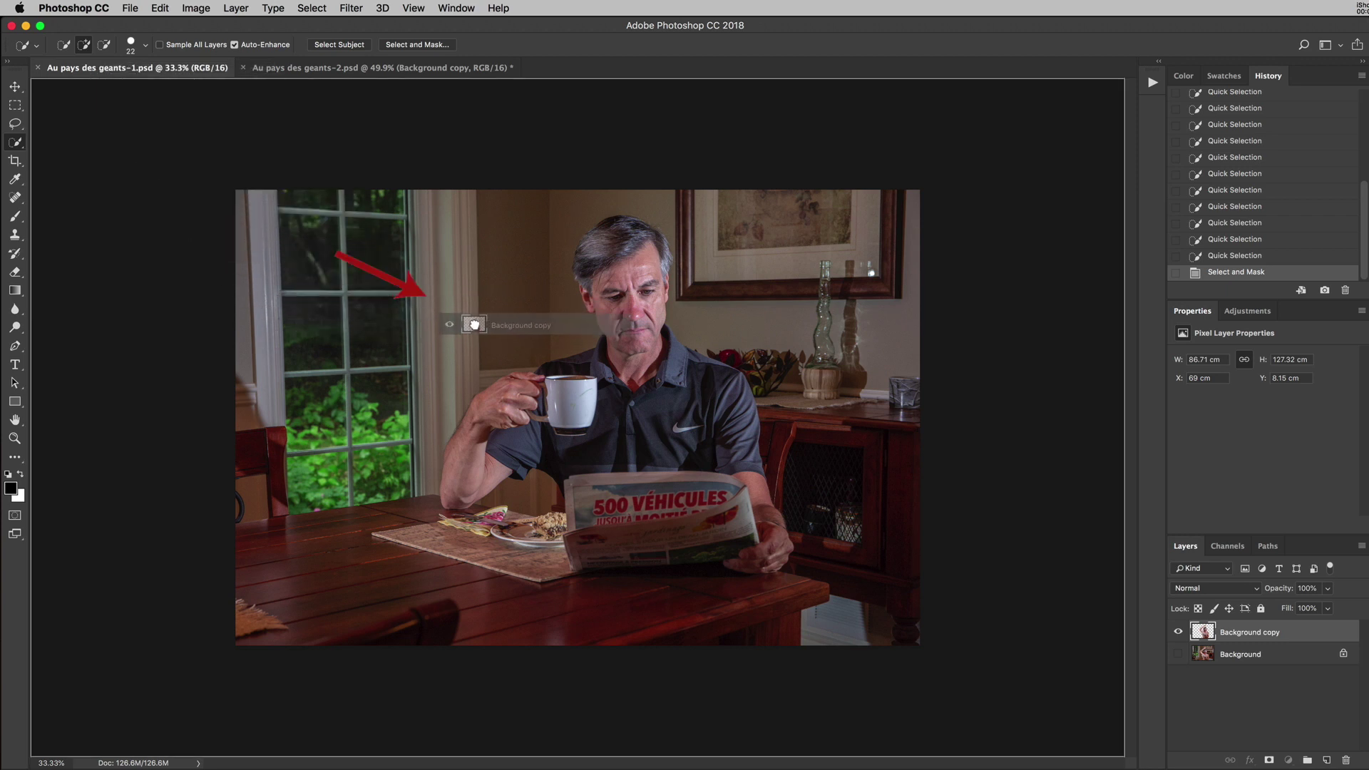
left_click_drag(474, 324, 475, 324)
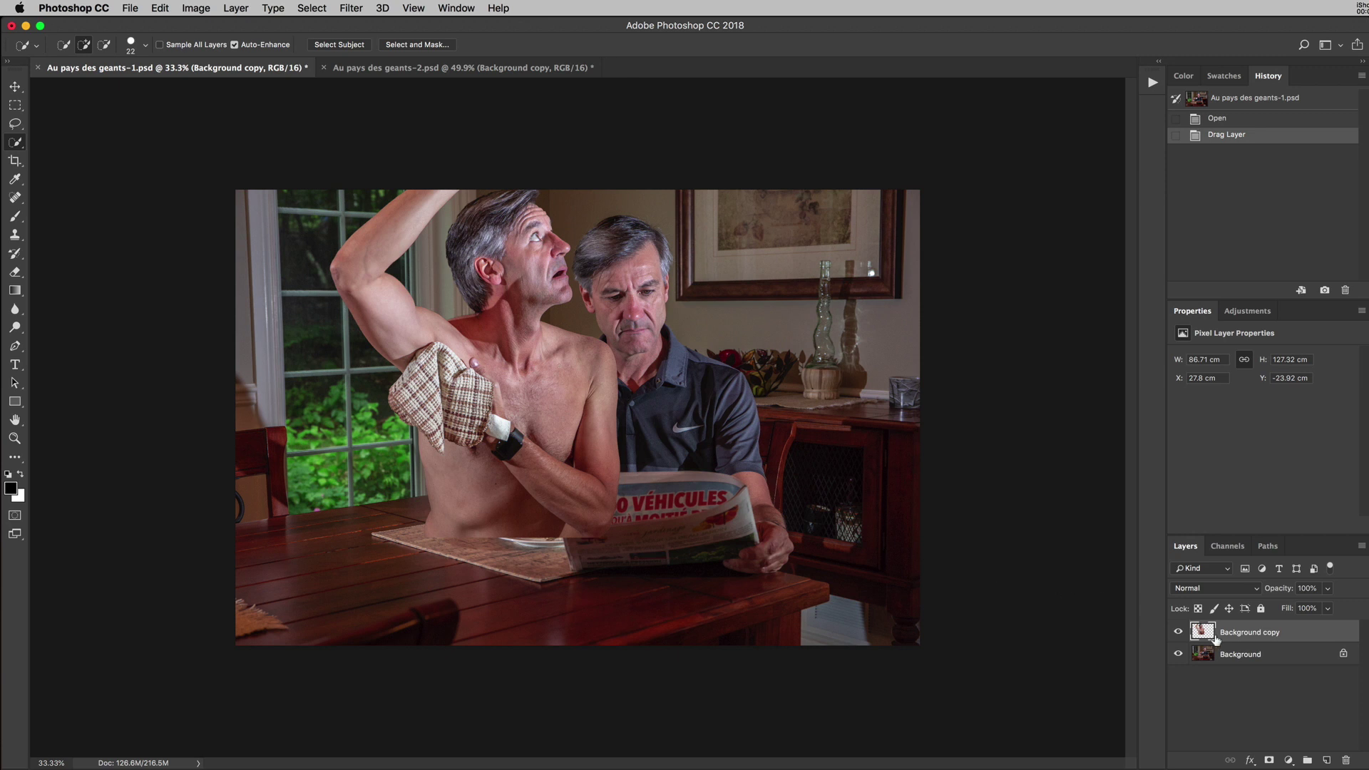
left_click(15, 87)
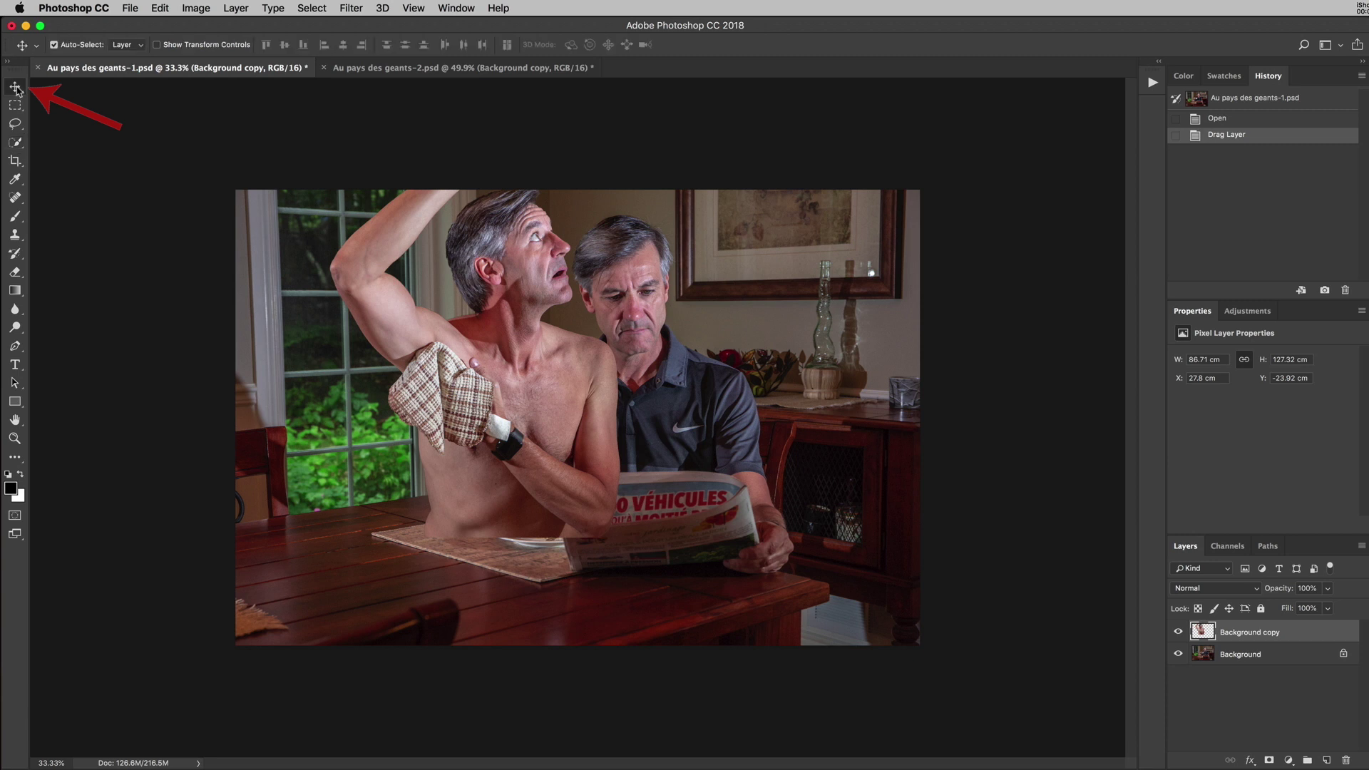
left_click_drag(482, 295, 554, 399)
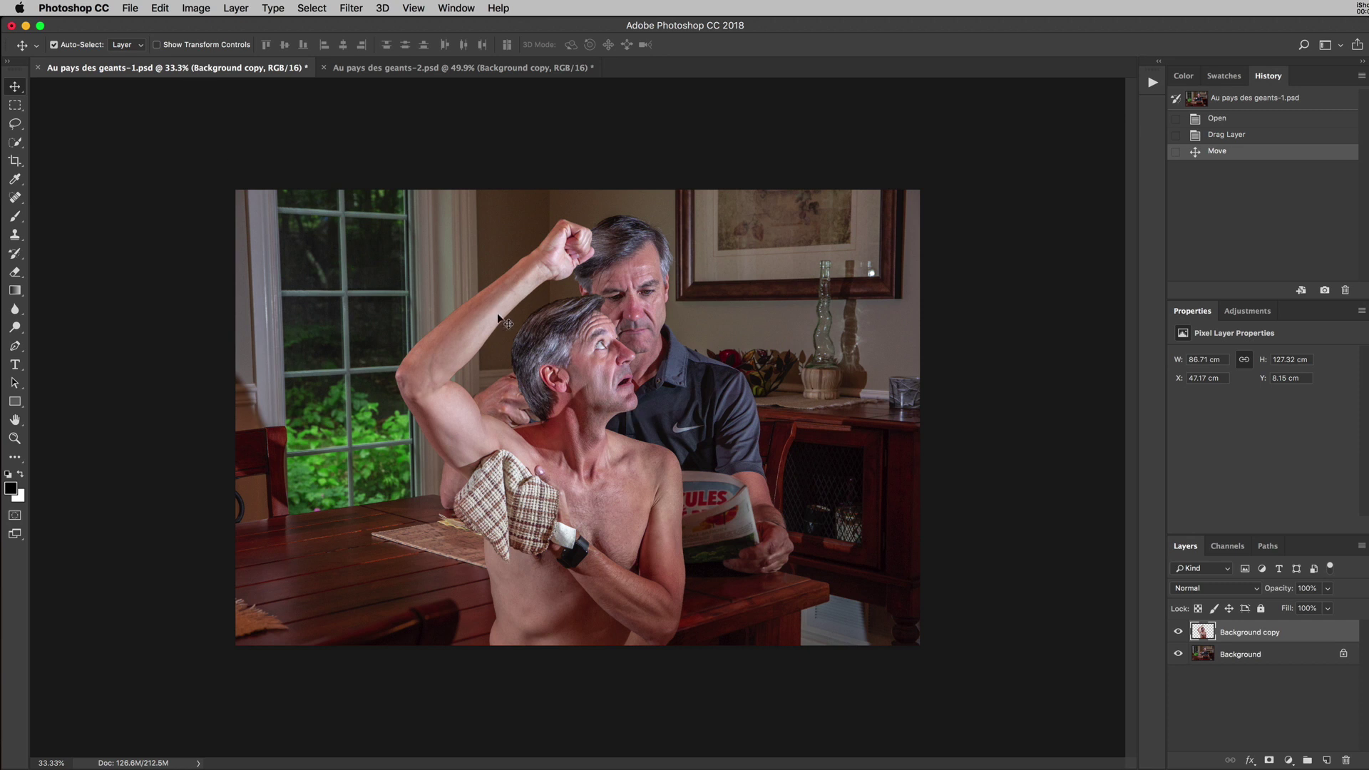
Start a Scale transform on the cutout layer
left_click(159, 9)
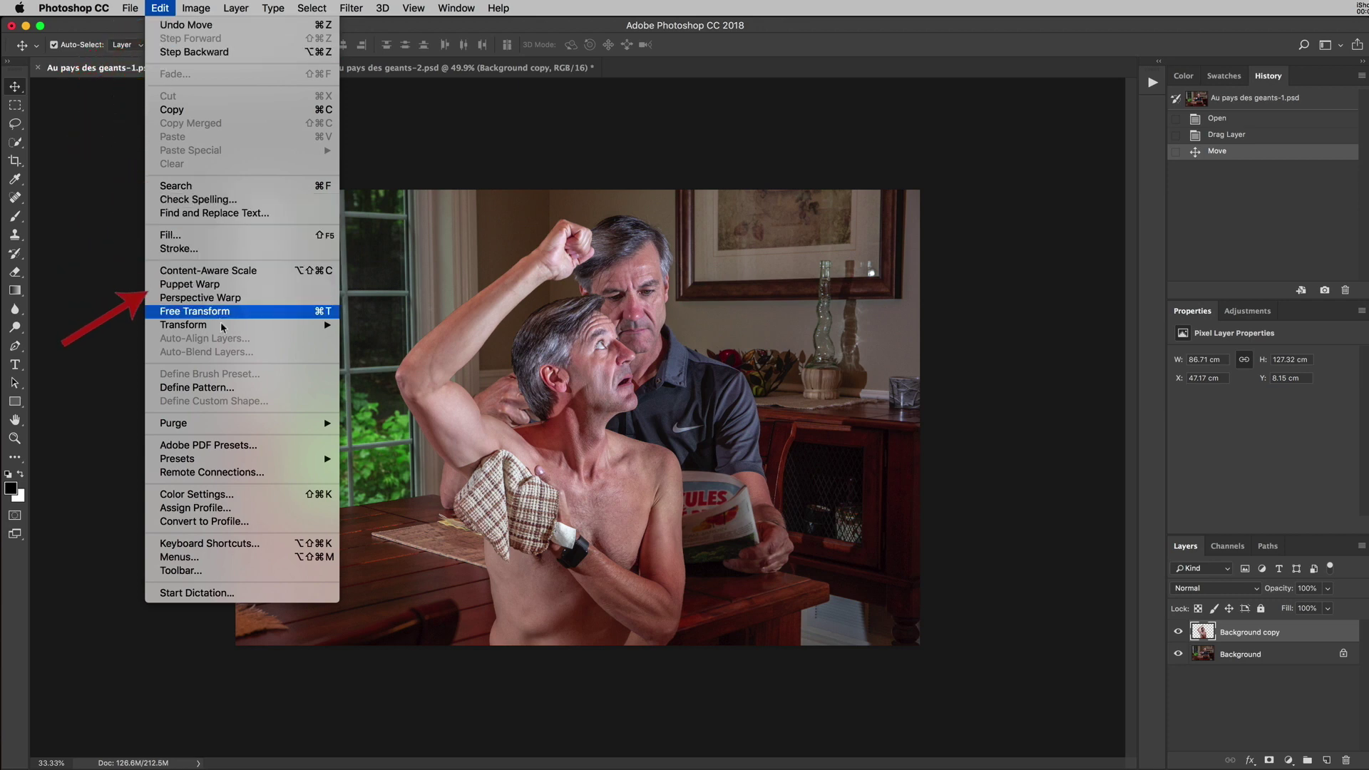
mouse_move(223, 329)
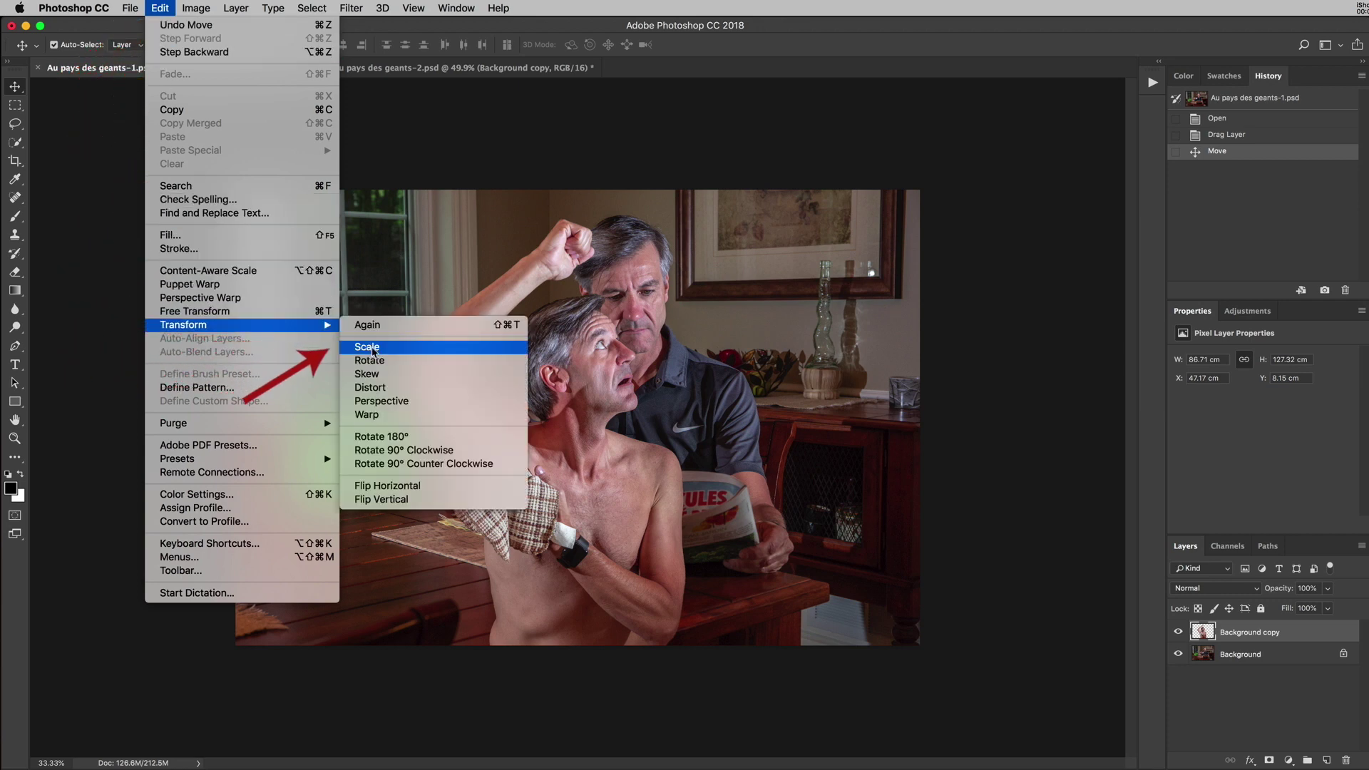
left_click(373, 349)
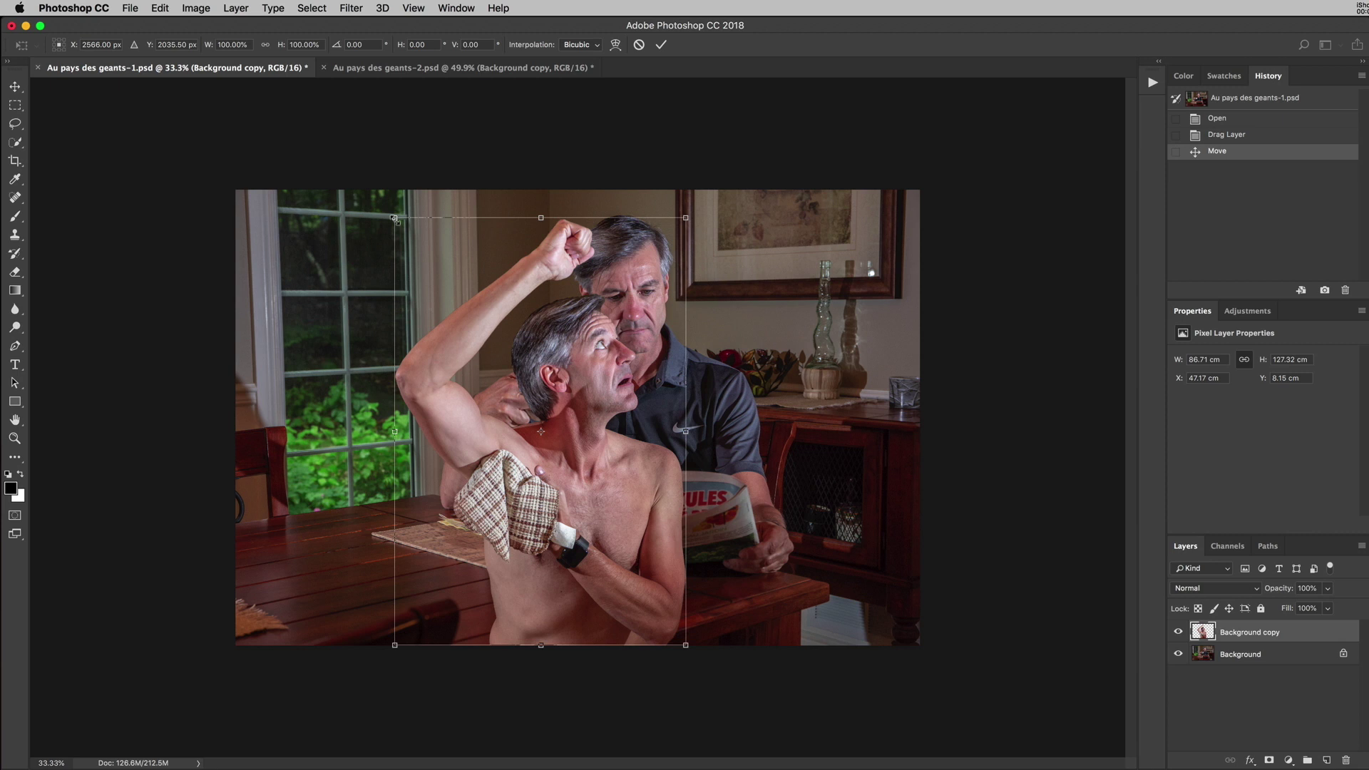
Try shrinking the cutout without keeping its proportions and undo the distorted scaling
left_click_drag(396, 219, 520, 582)
key("super+z")
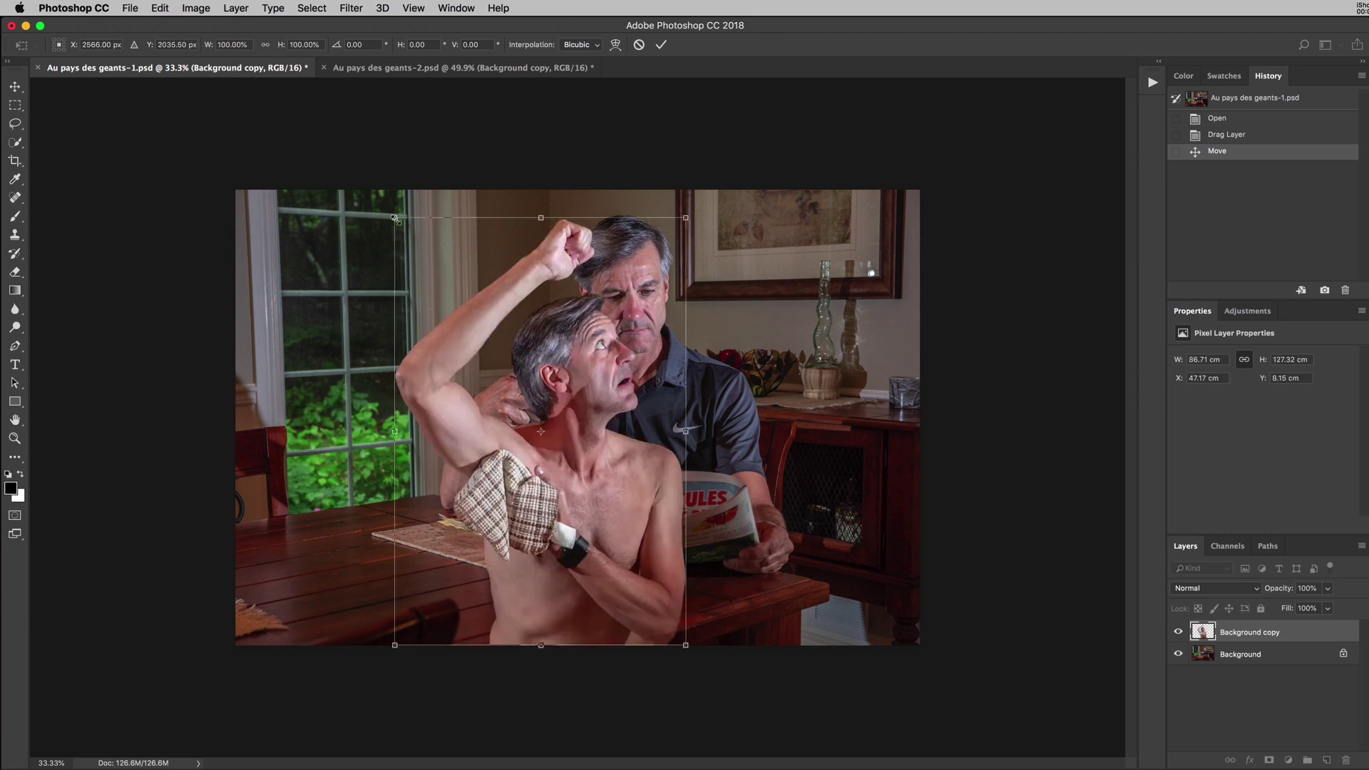
left_click_drag(394, 217, 620, 483)
left_click_drag(555, 526, 497, 460)
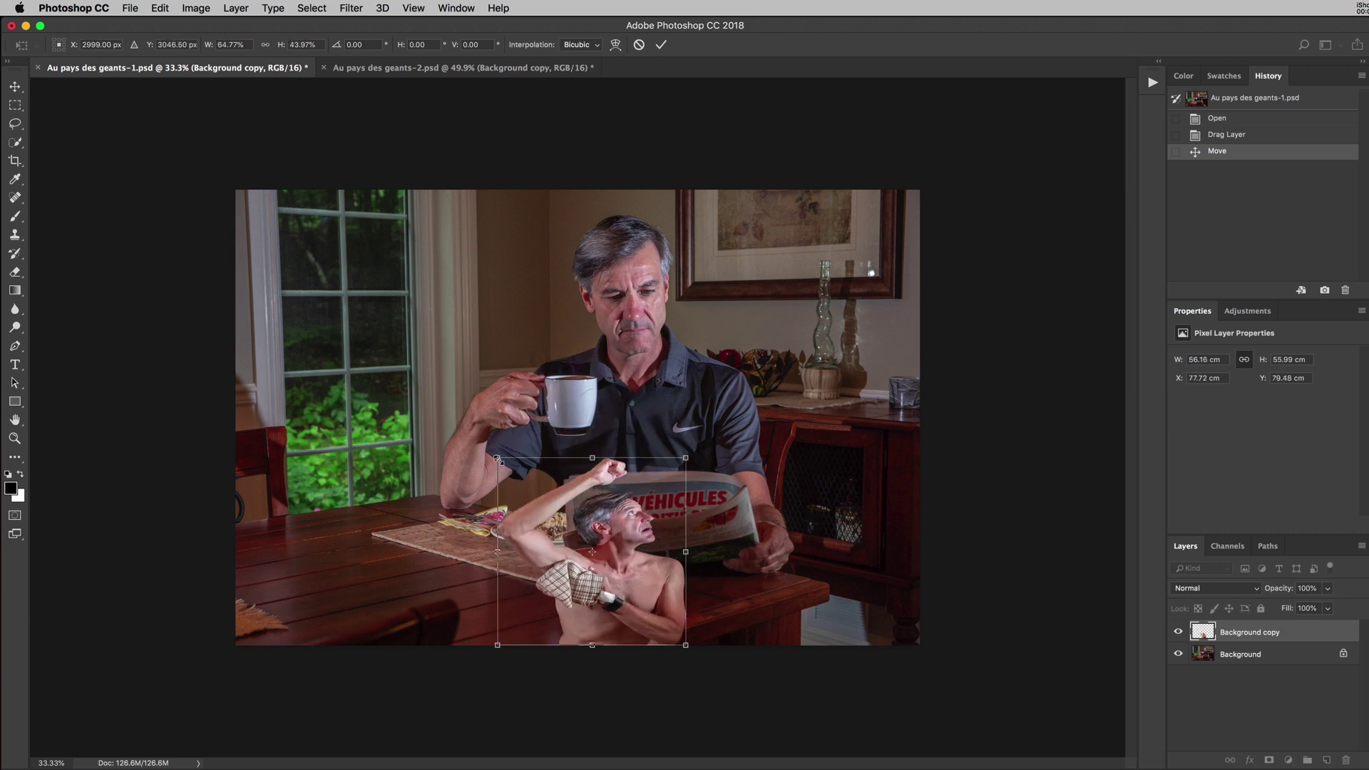
key("ctrl+z")
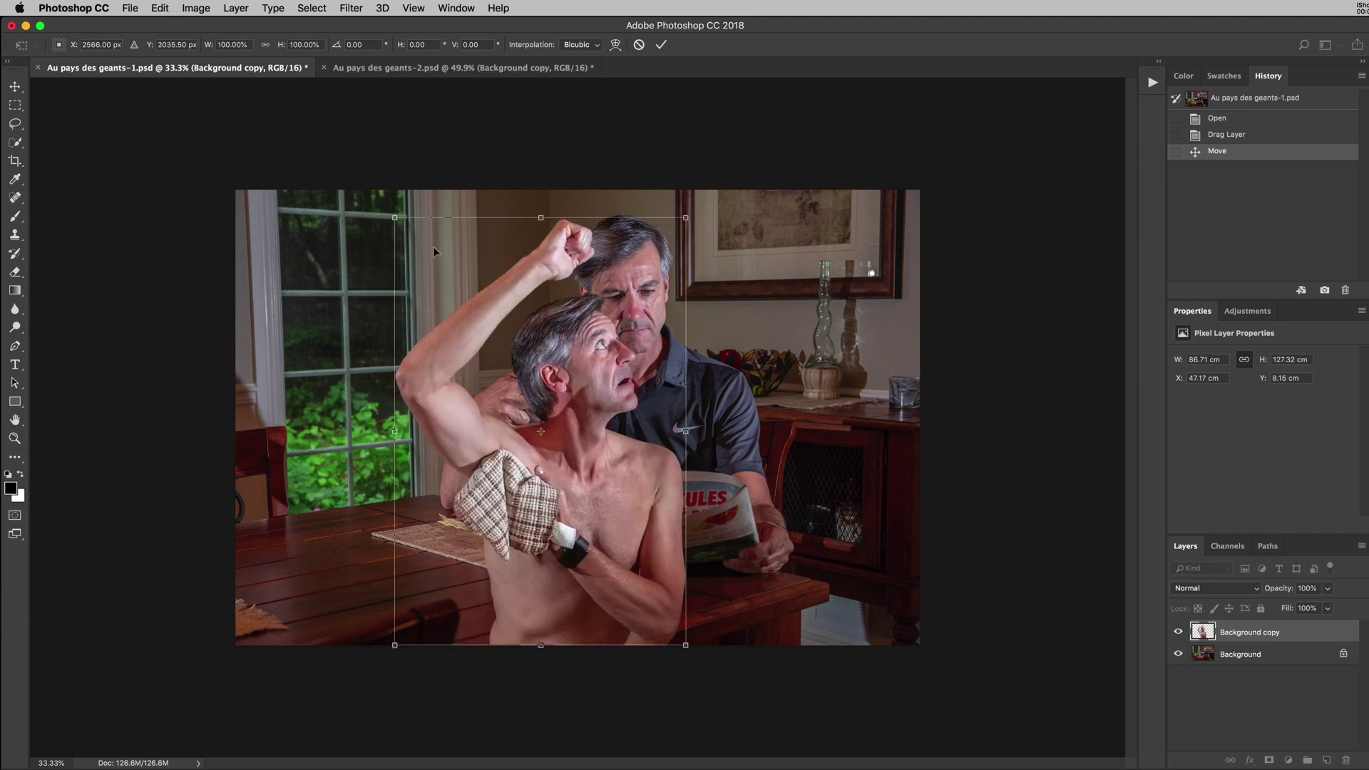
Shrink the cutout proportionally to about 18% and place the small man at the opening of the white mug
left_click_drag(394, 217, 588, 545)
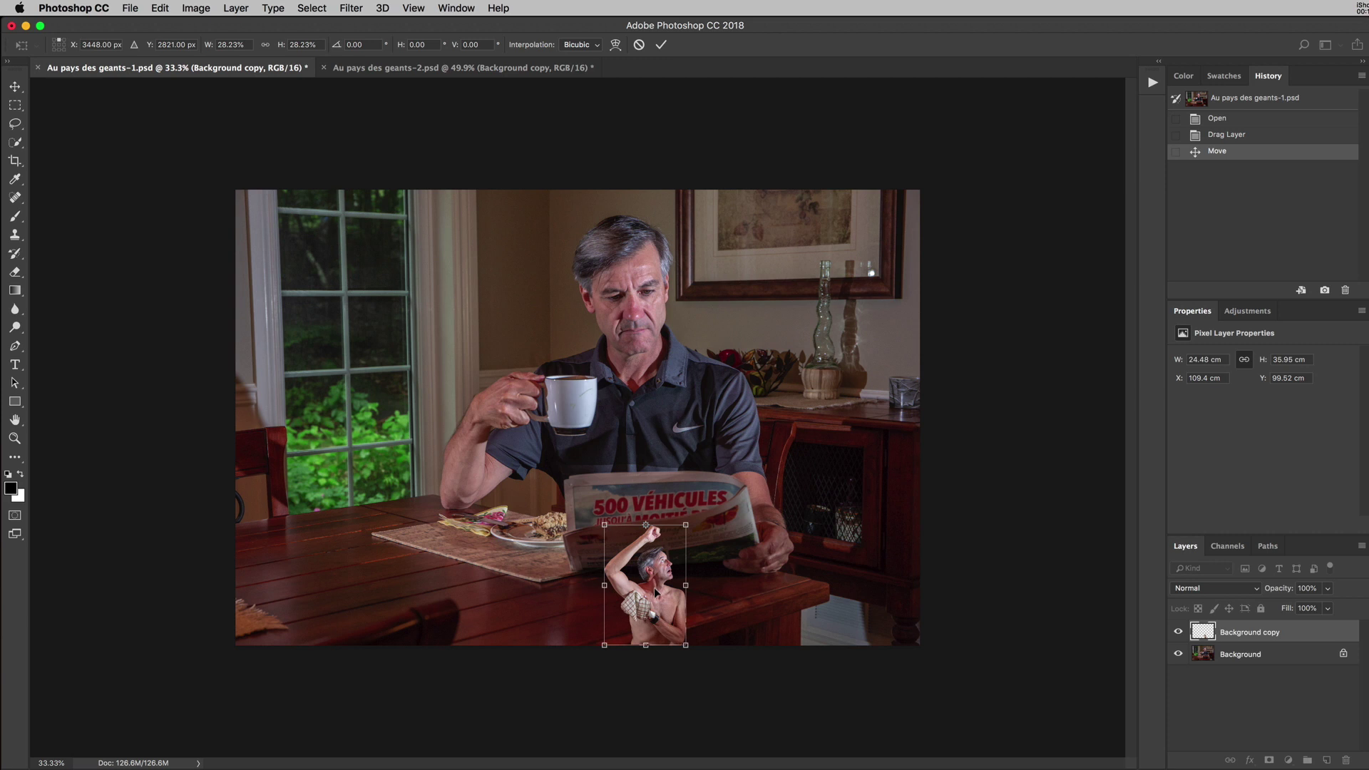
left_click_drag(658, 607, 566, 350)
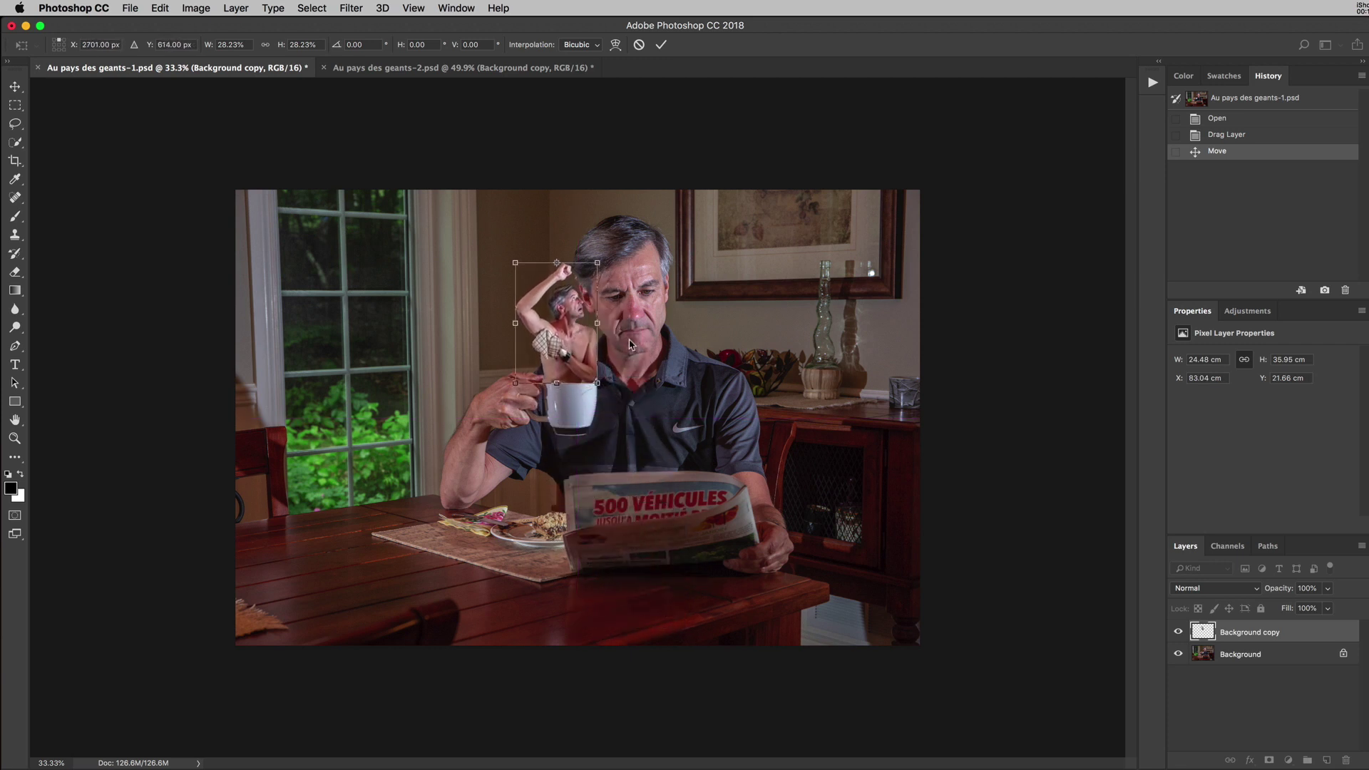
left_click_drag(513, 261, 537, 307)
left_click_drag(578, 350, 568, 345)
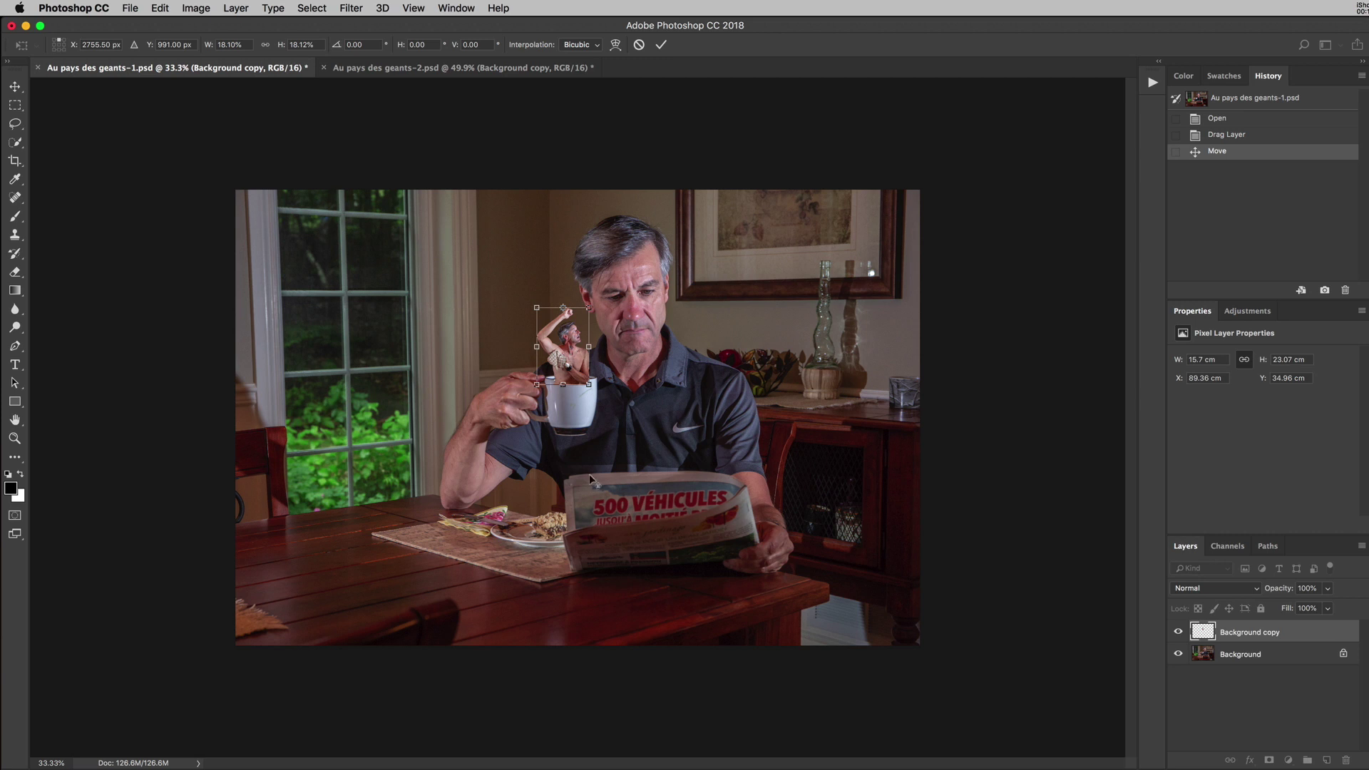
Fine-position the small man so his waist overlaps the mug's front rim, and accept the size and position
scroll(590, 479, "up", 5)
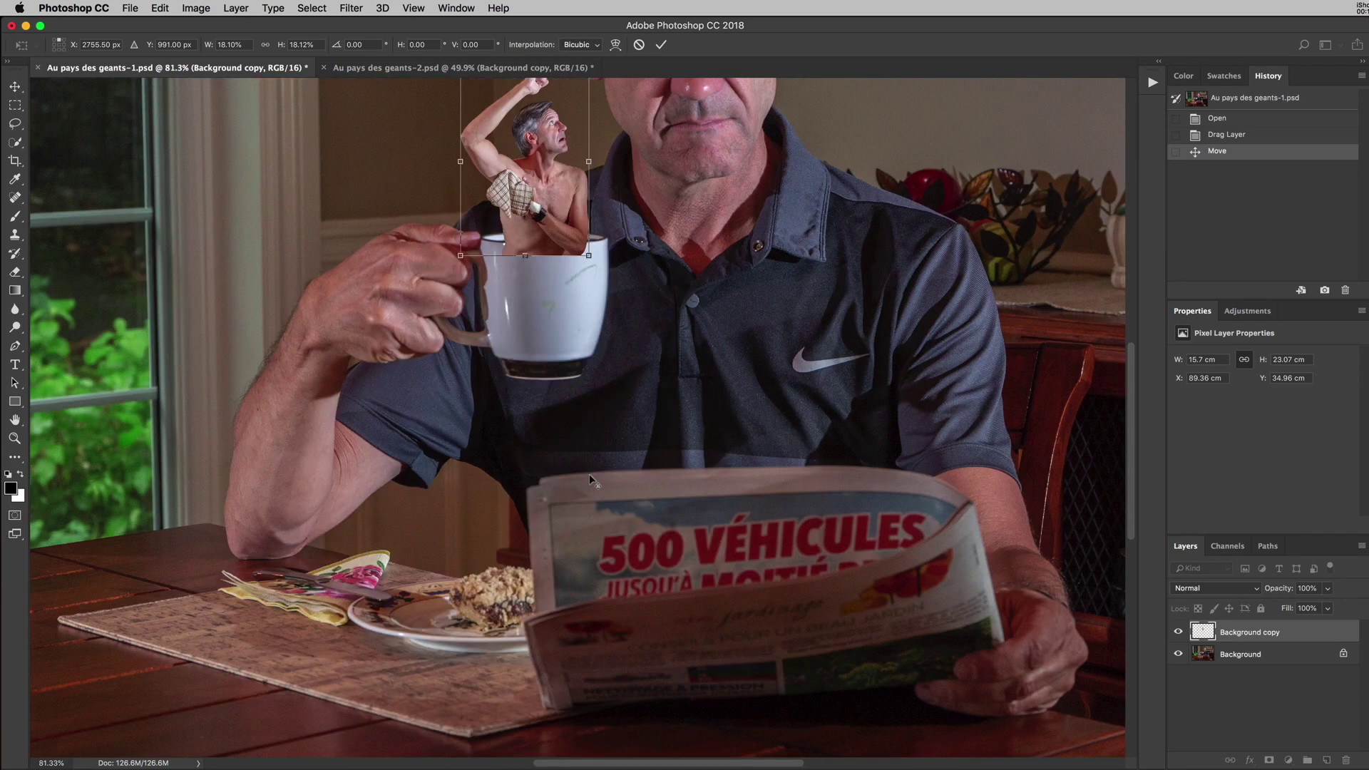
left_click_drag(610, 446, 644, 658)
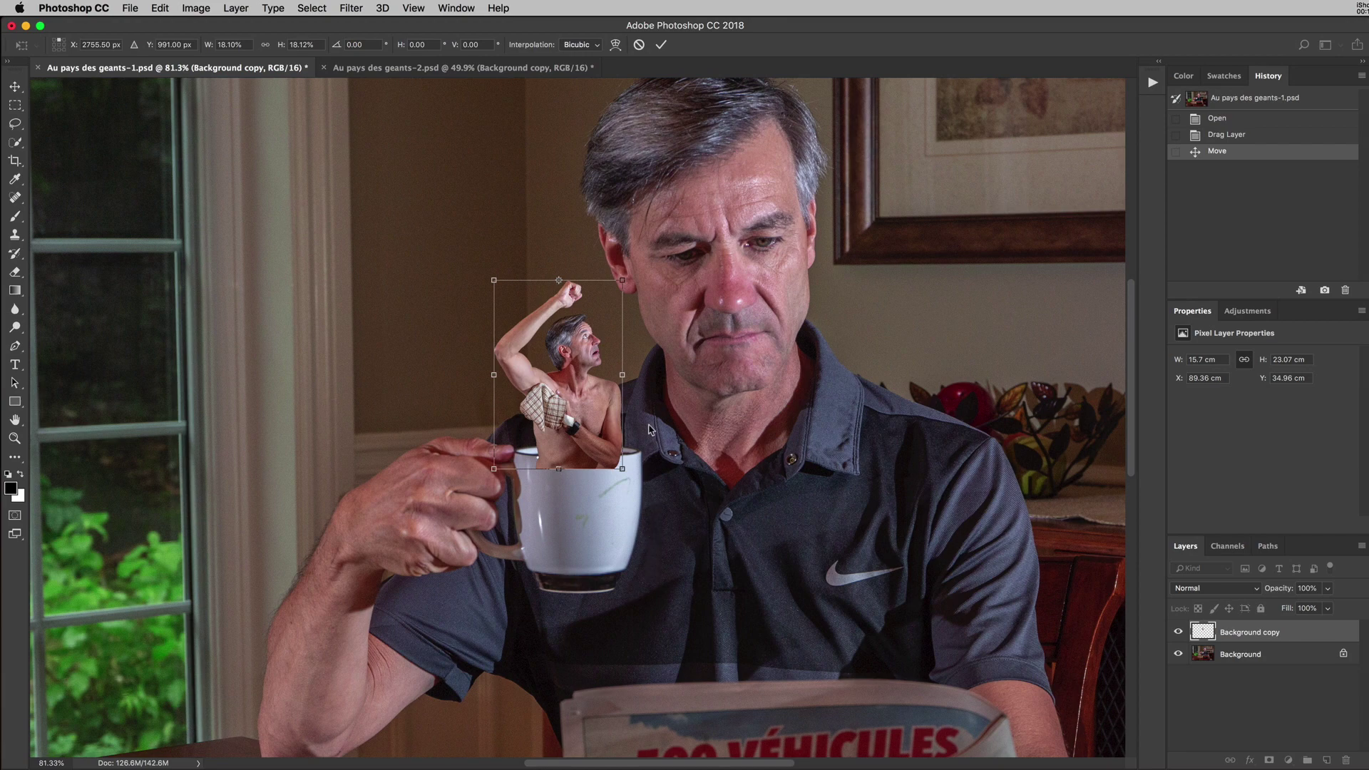
left_click_drag(572, 415, 572, 408)
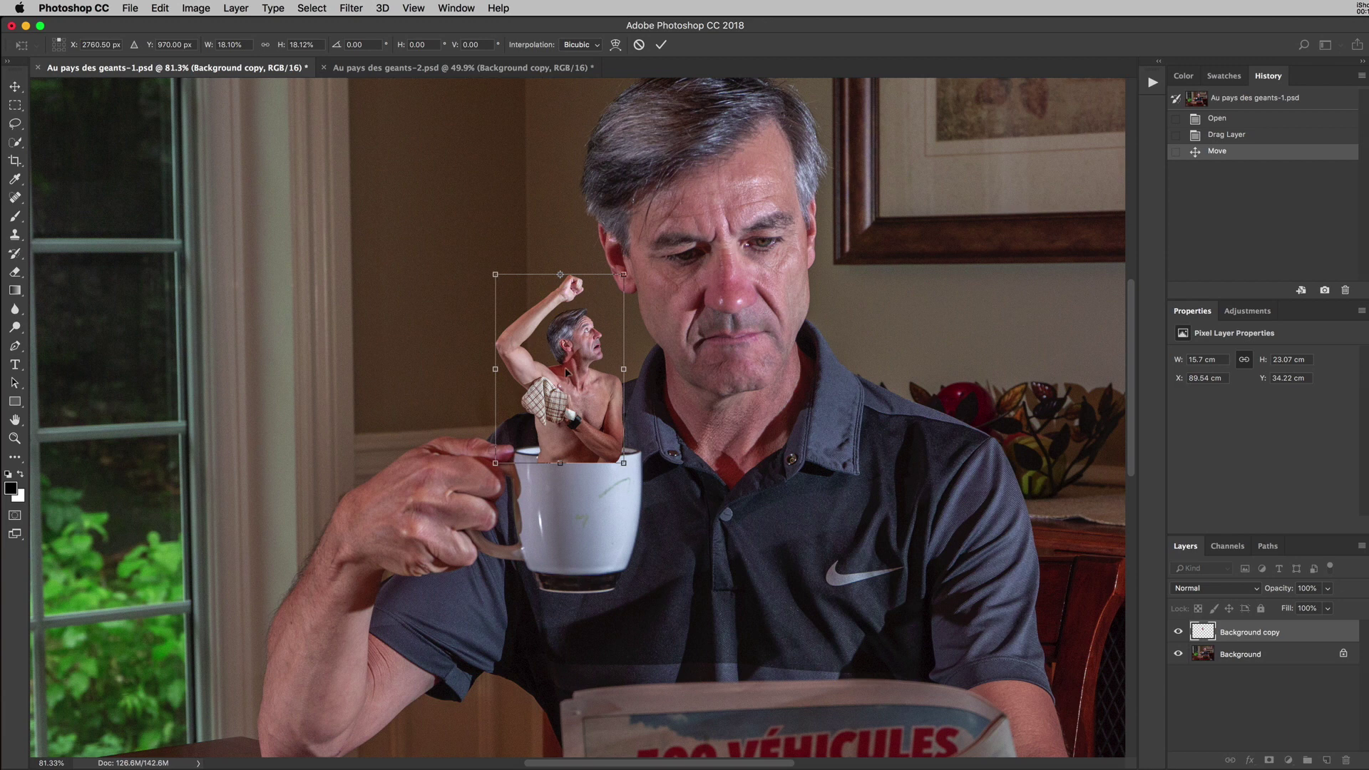
left_click_drag(576, 372, 576, 374)
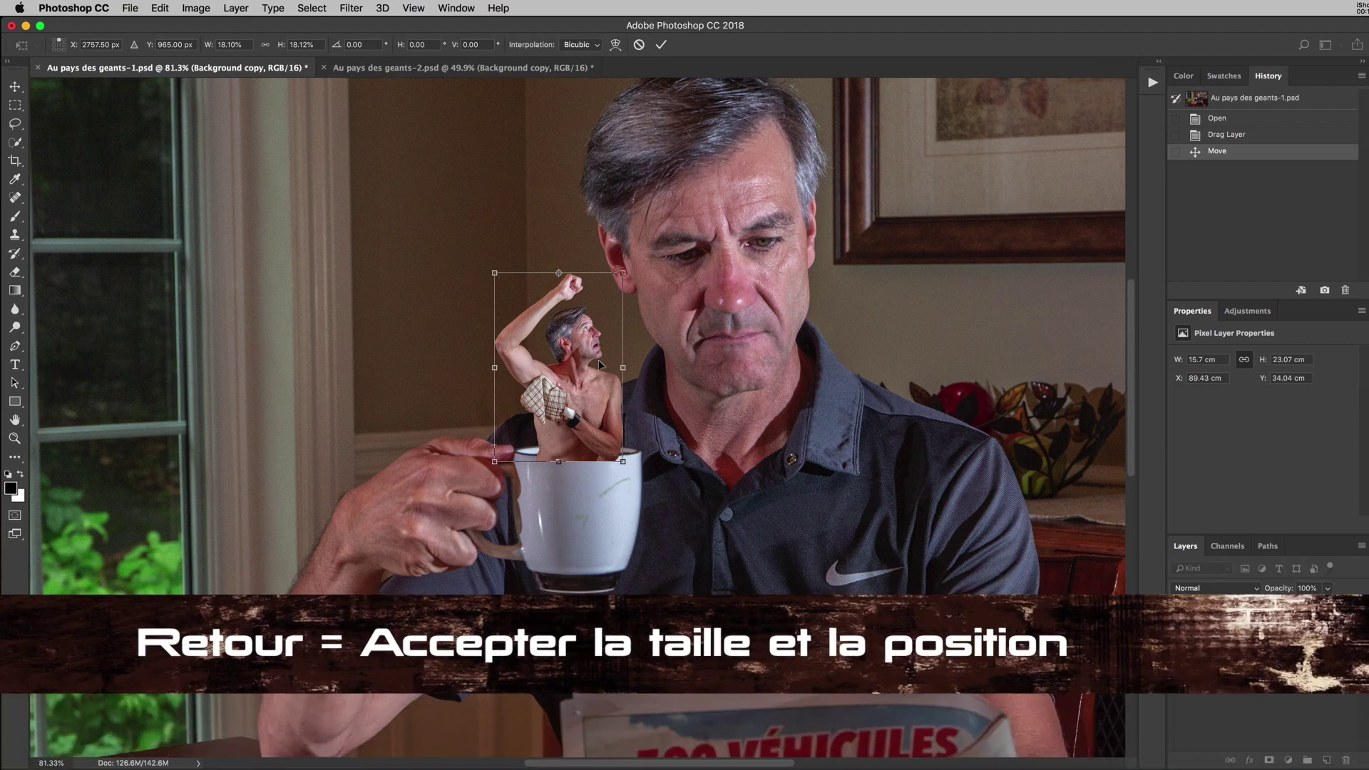
key("Return")
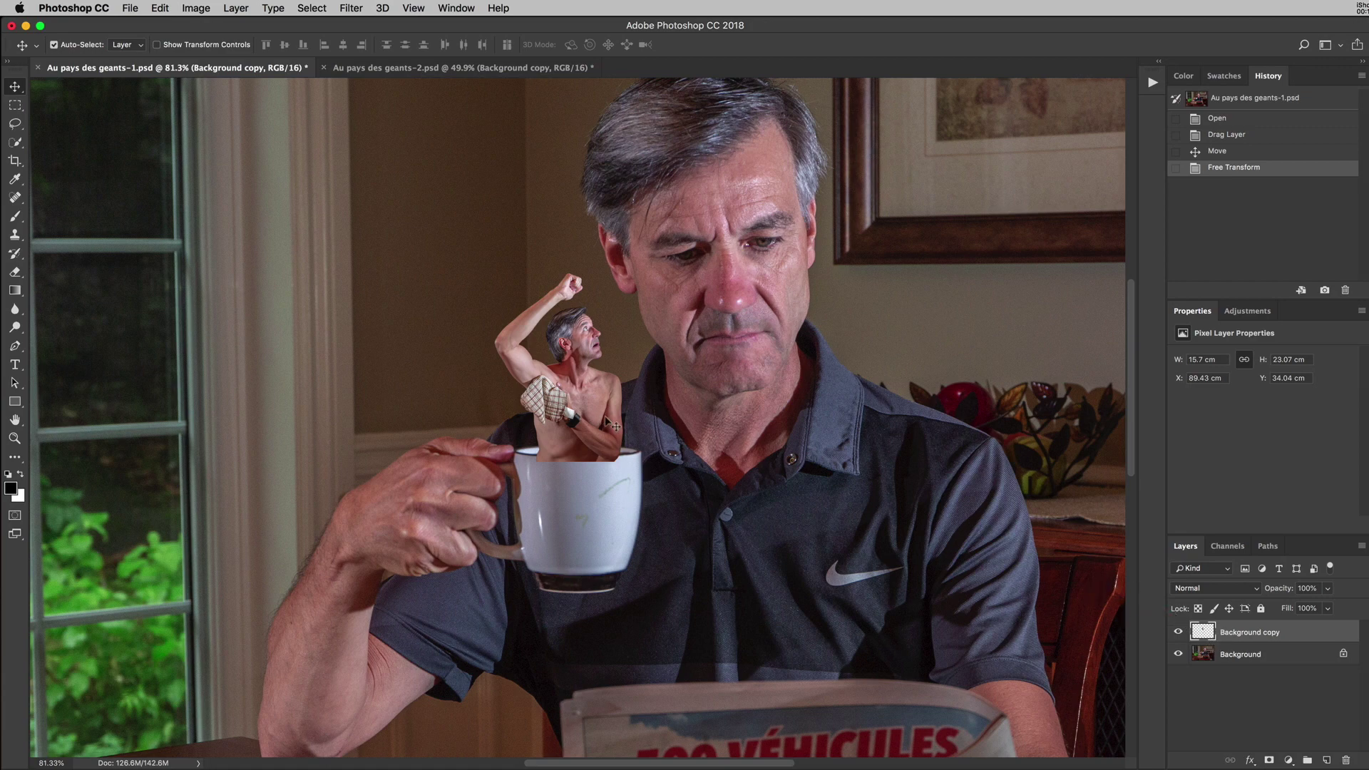
Add a layer mask to the cutout layer and ready the Brush tool with 75% hardness and 100% opacity
left_click(1268, 761)
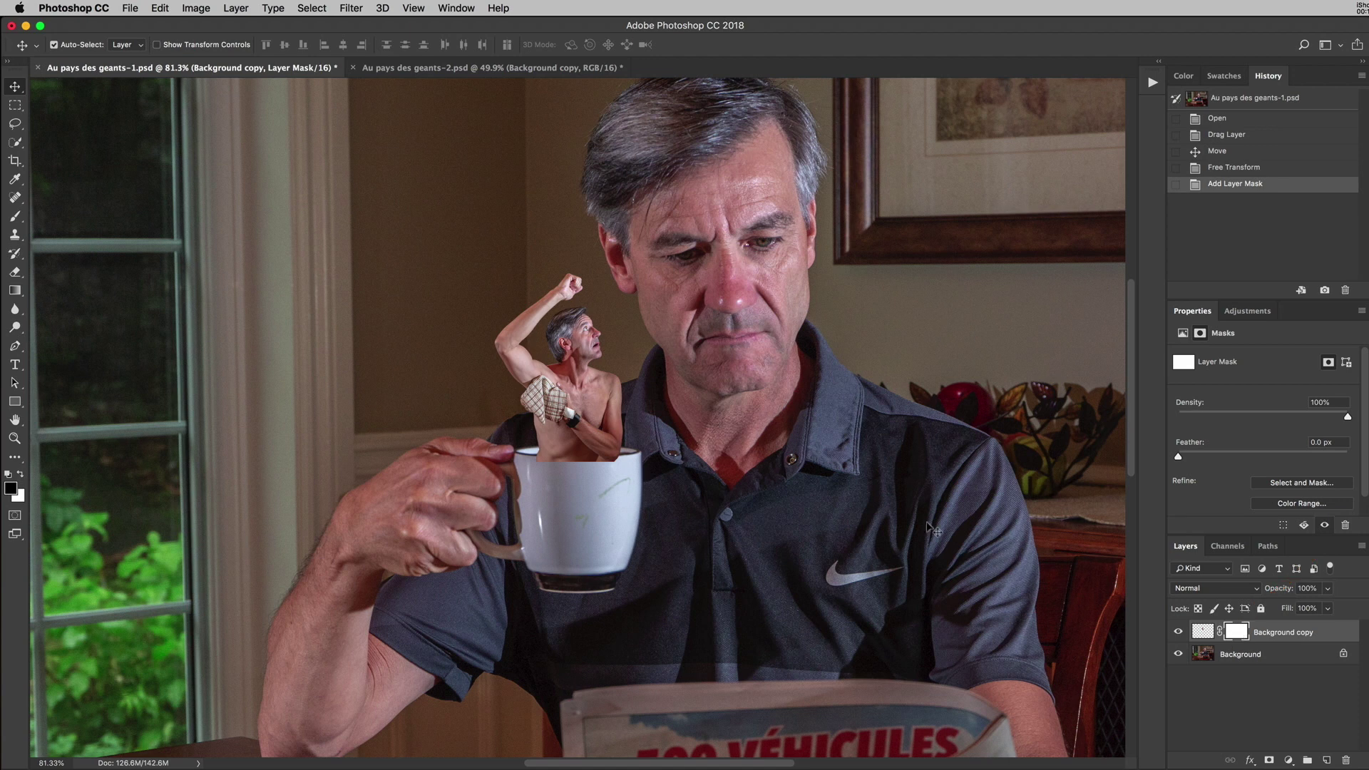
left_click(16, 217)
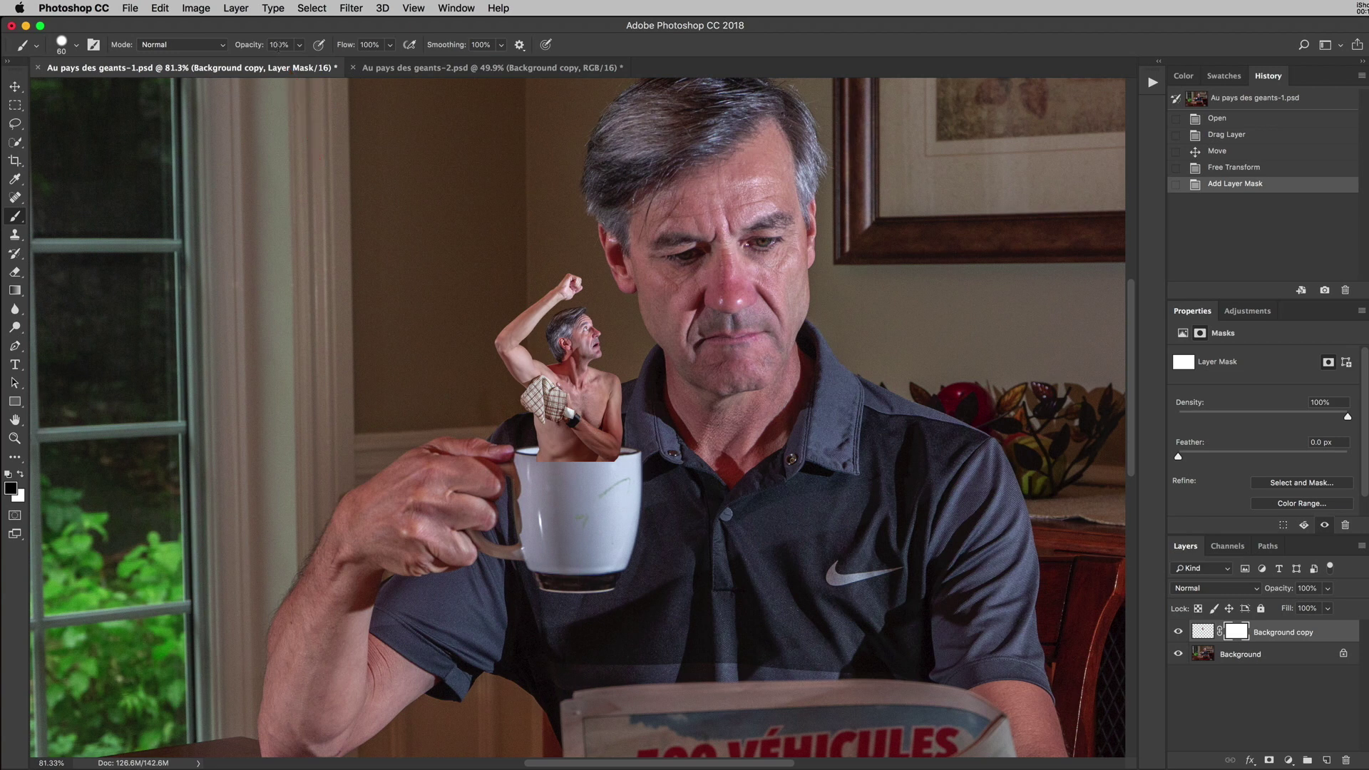
left_click(77, 46)
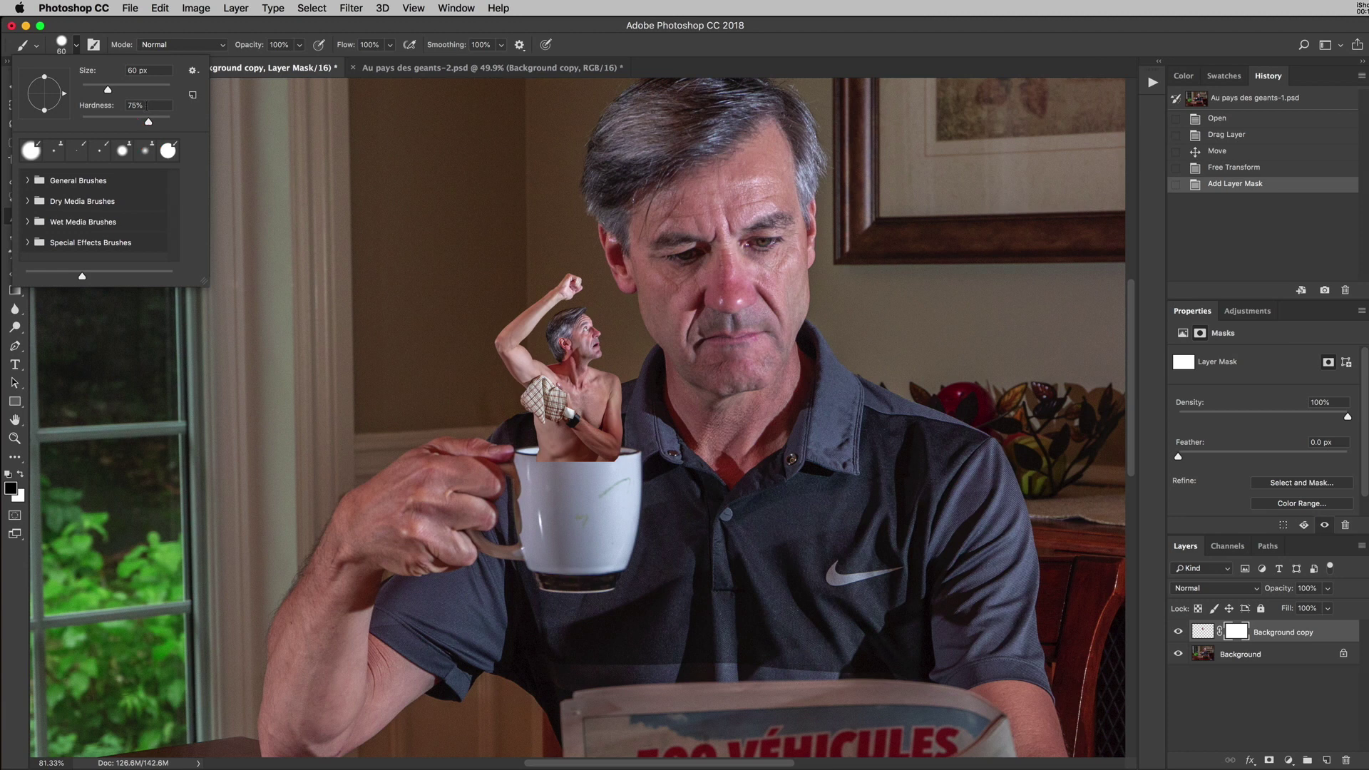
left_click(77, 45)
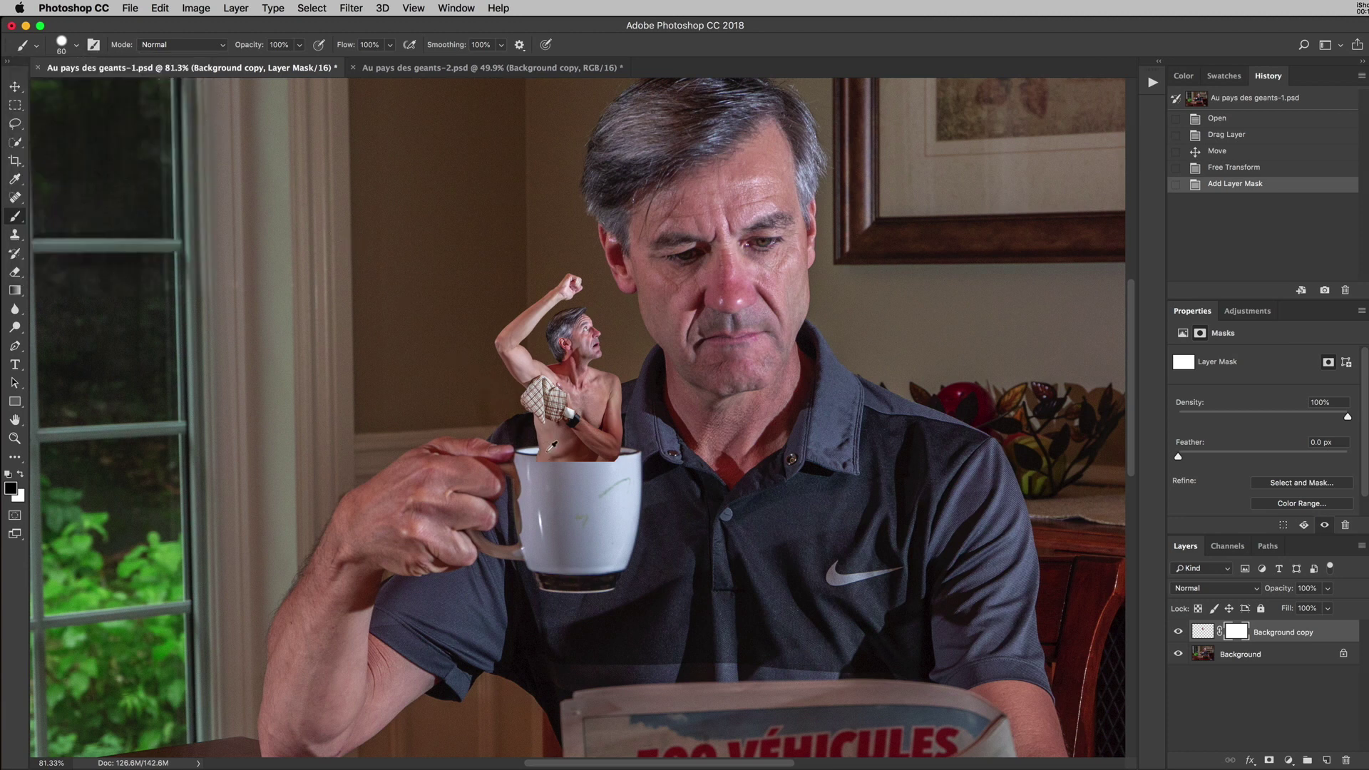
Reduce the brush to 20 px and paint black on the mask to hide the torso where it covers the mug's front
scroll(551, 447, "up", 5)
left_click_drag(656, 458, 504, 360)
key("bracketleft")
key("bracketleft")
key("bracketleft")
key("bracketleft")
key("bracketleft")
key("bracketleft")
key("bracketleft")
mouse_move(325, 407)
left_mouse_down()
mouse_move(339, 394)
mouse_move(385, 411)
mouse_move(778, 424)
mouse_move(849, 406)
mouse_move(845, 417)
left_mouse_up()
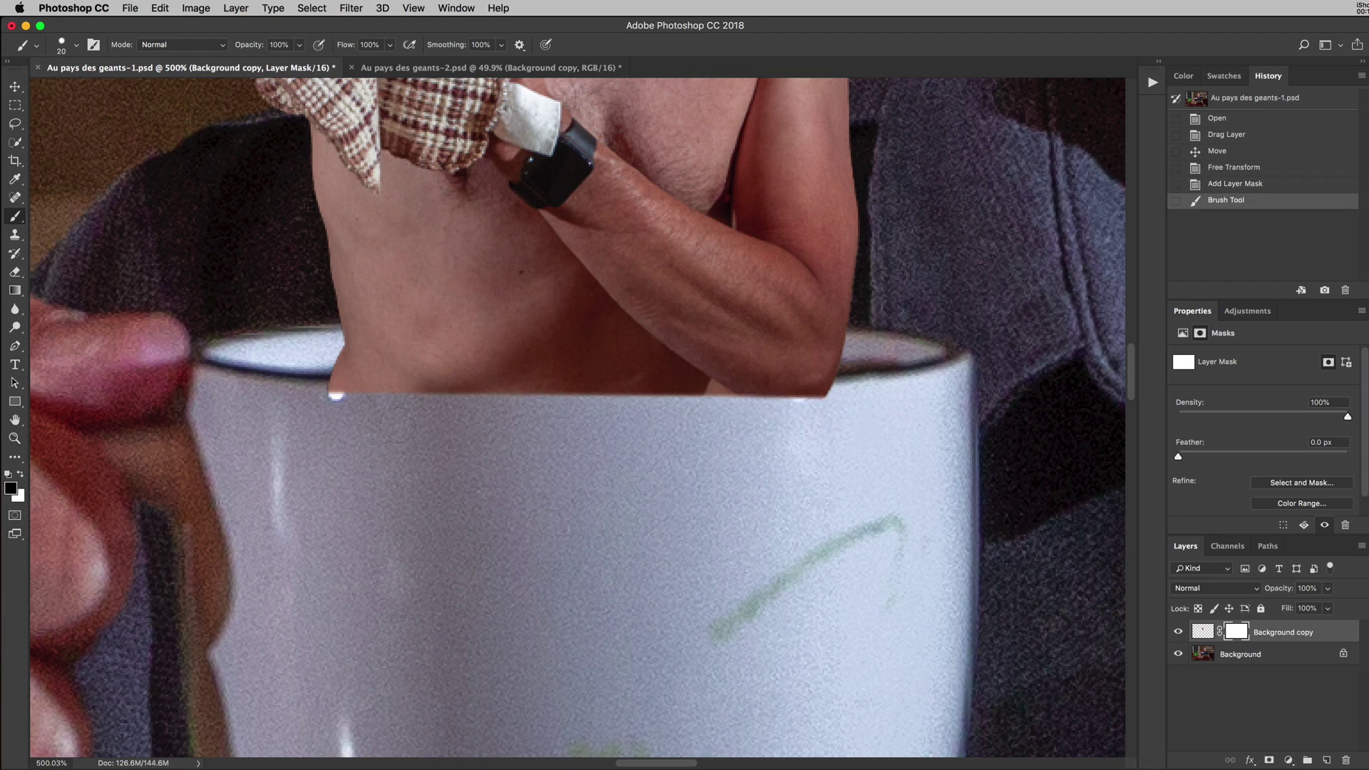
left_click(327, 397)
mouse_move(353, 395)
left_mouse_down()
mouse_move(385, 385)
mouse_move(325, 397)
mouse_move(528, 382)
mouse_move(850, 389)
left_mouse_up()
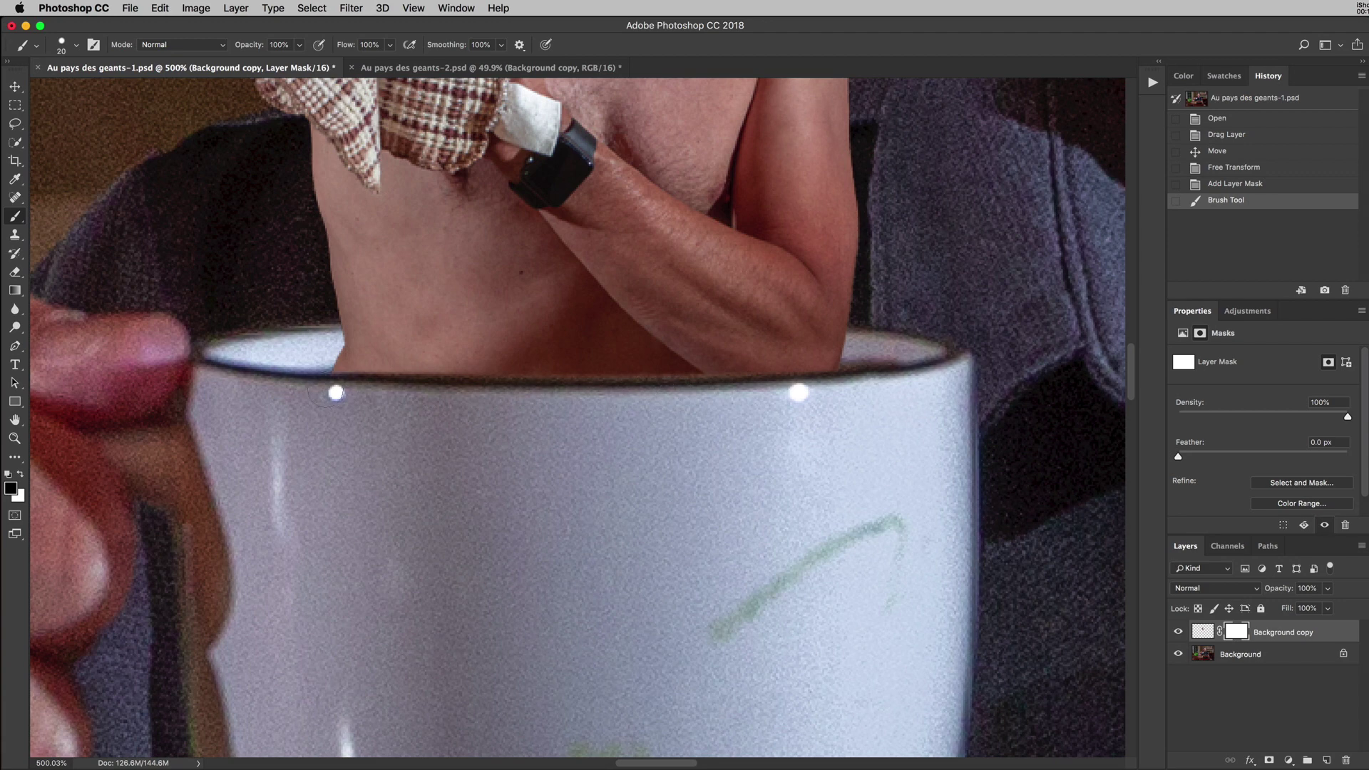
left_click(332, 393)
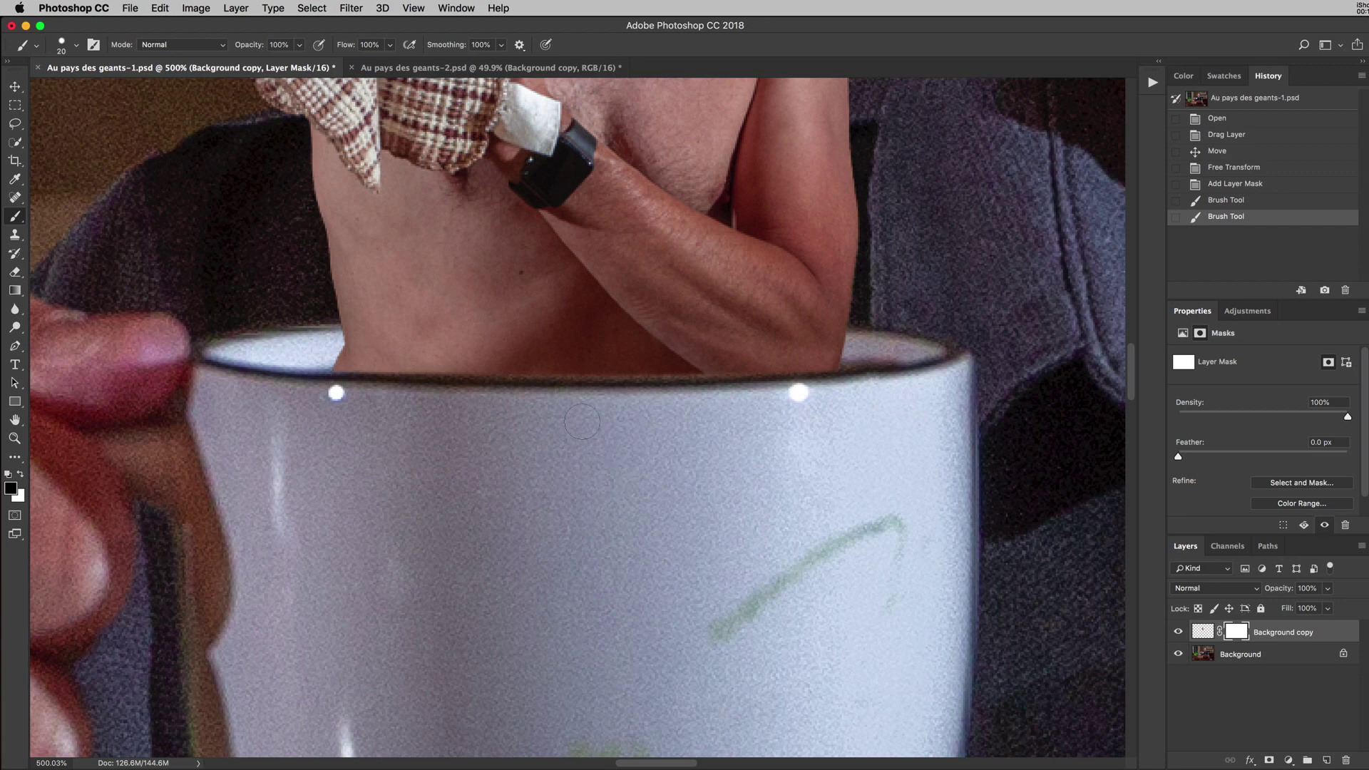
Mask a bit of the torso above the mug rim, and restore the torso's lower edge by painting white on the mask
left_click_drag(333, 378, 476, 367)
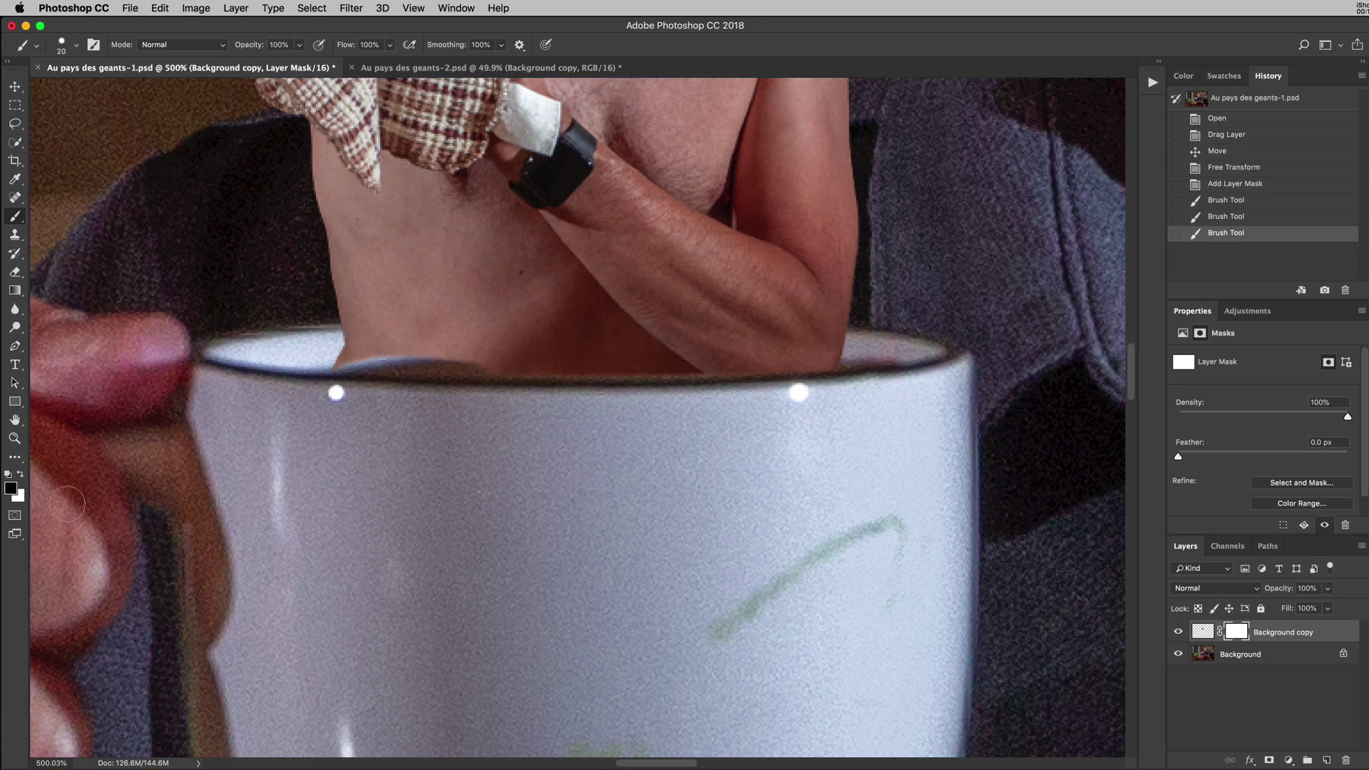
left_click(22, 478)
left_click_drag(346, 354, 516, 359)
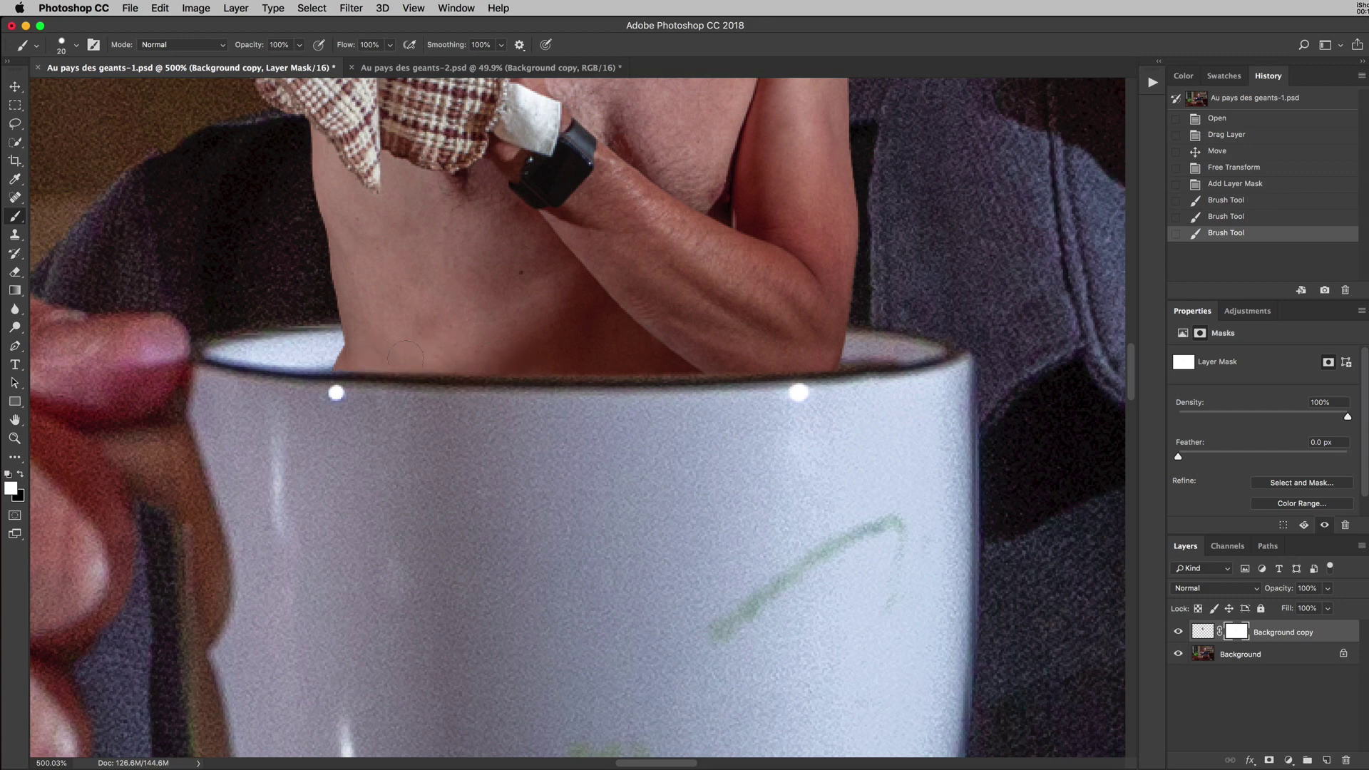
mouse_move(366, 354)
left_mouse_down()
mouse_move(318, 353)
mouse_move(379, 354)
left_mouse_up()
left_click_drag(566, 363, 696, 357)
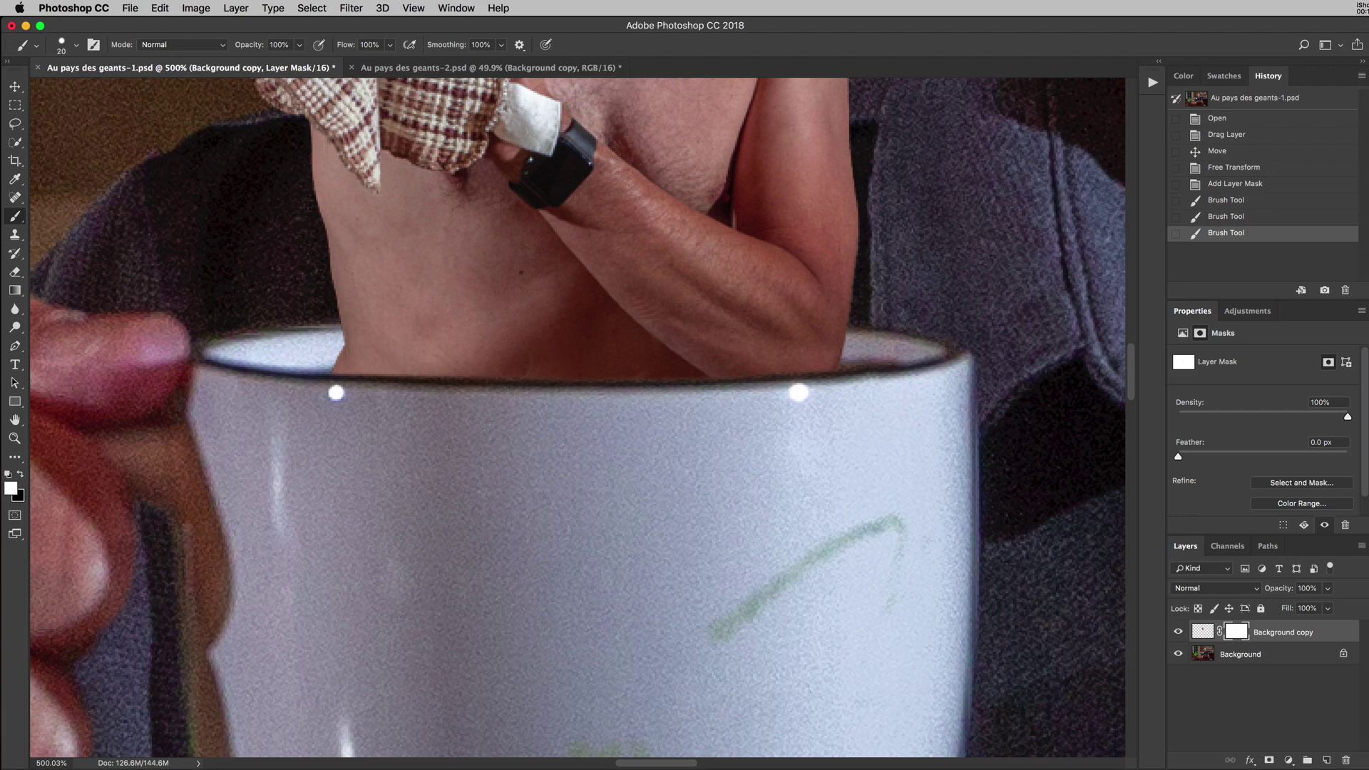
left_click_drag(379, 354, 499, 359)
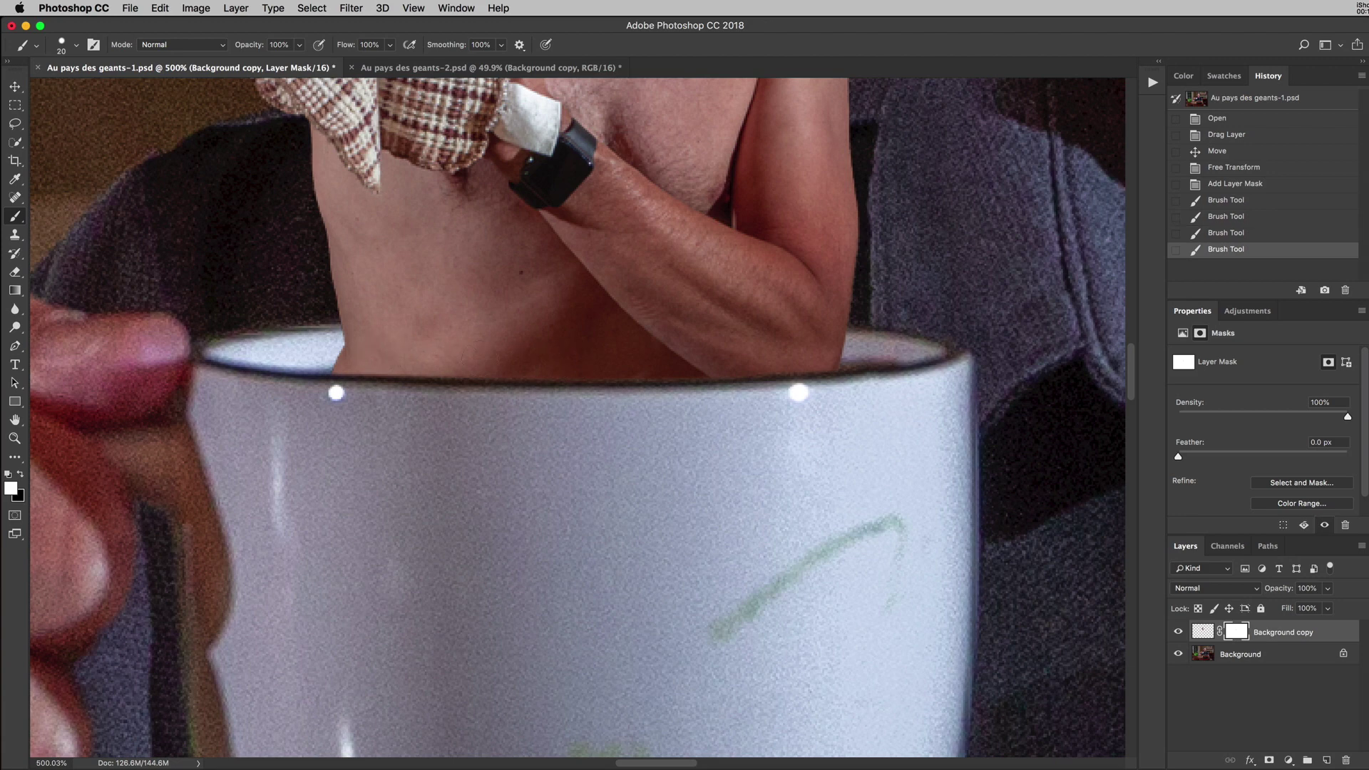
left_click_drag(817, 352, 711, 357)
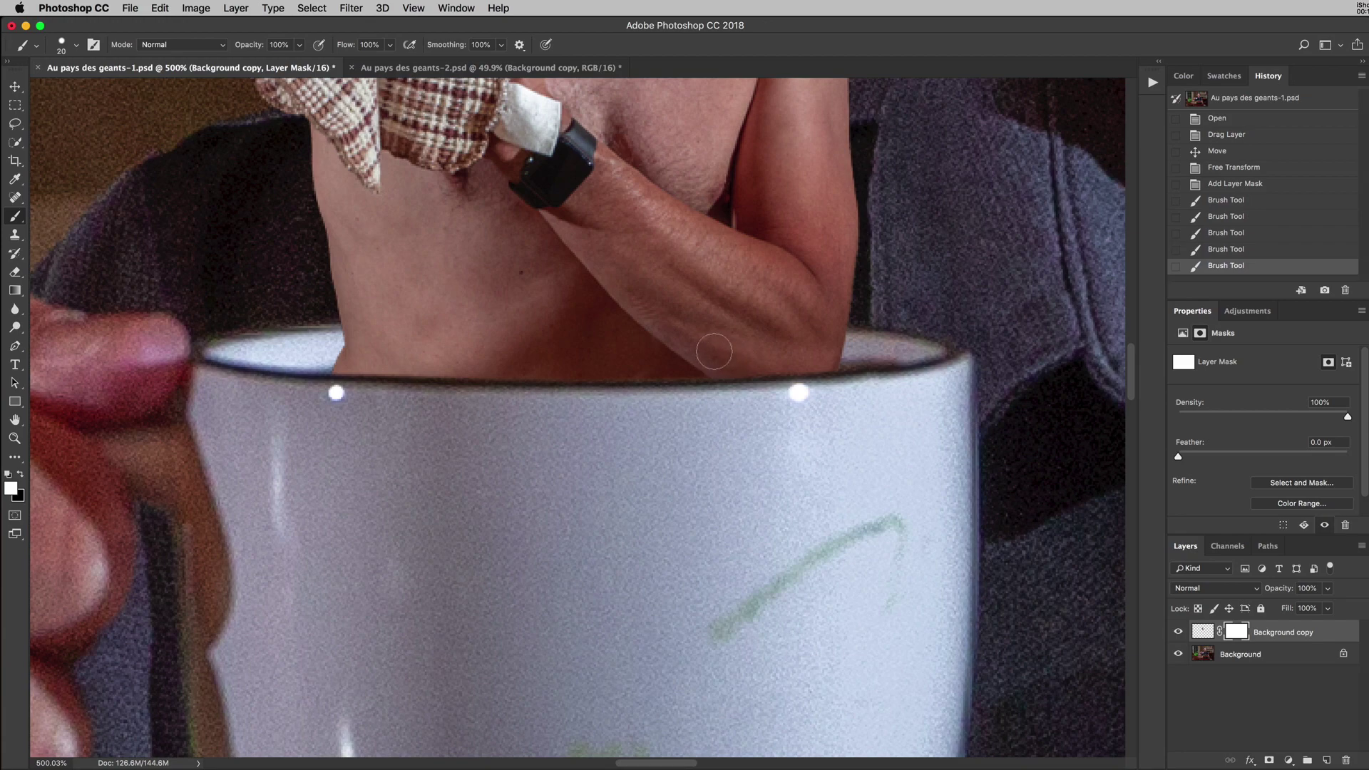
key("super+0")
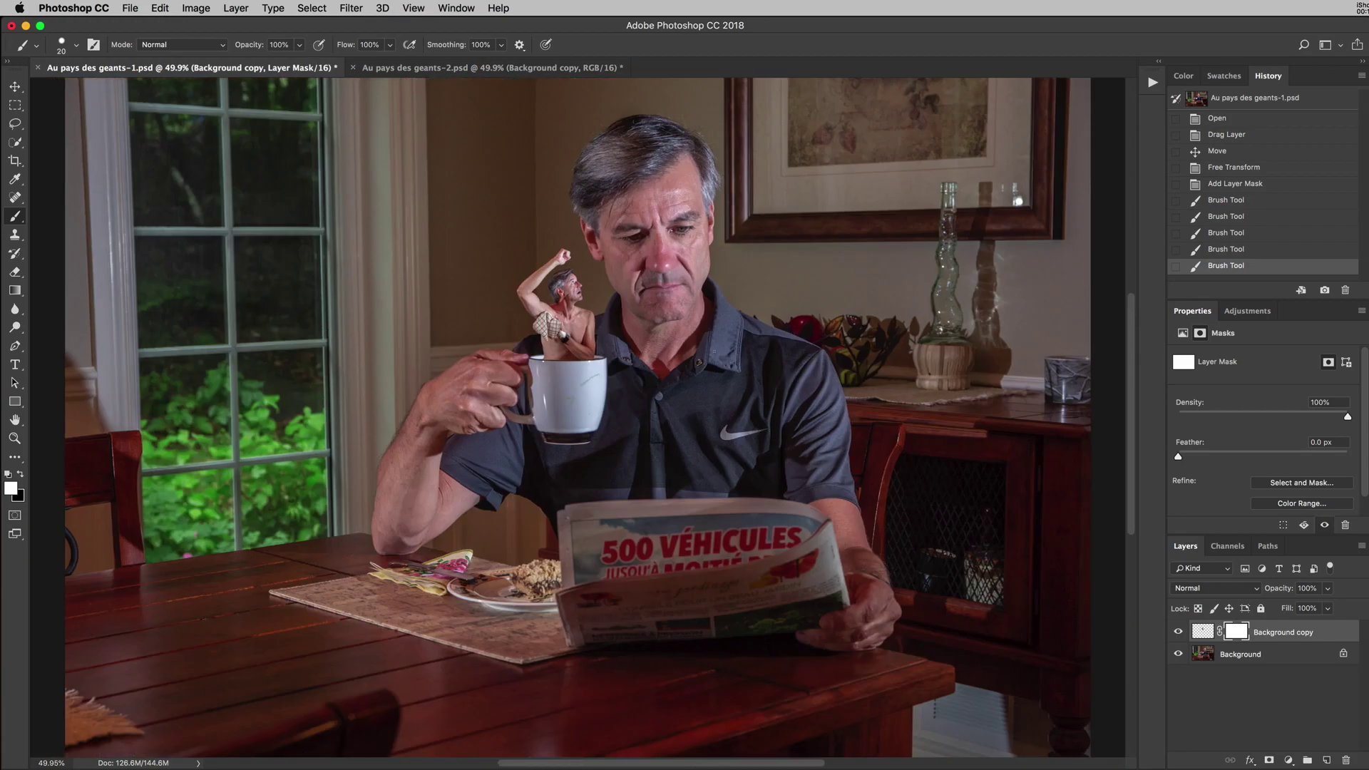